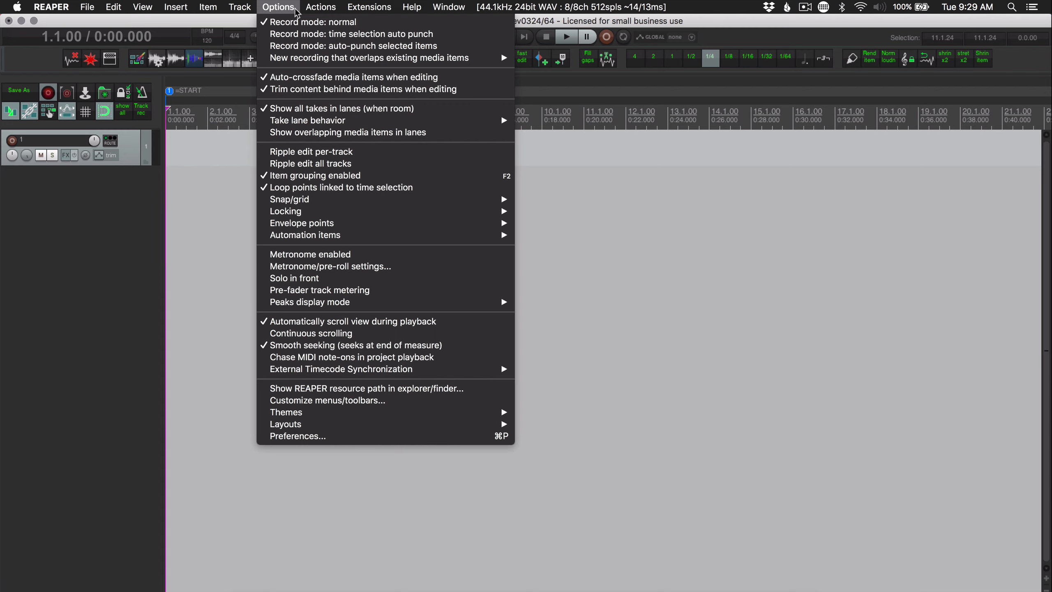
Add a Web browser interface control surface in the preferences and set its web server port to 5000
{"action": "left_click", "coordinate": [321, 435]}
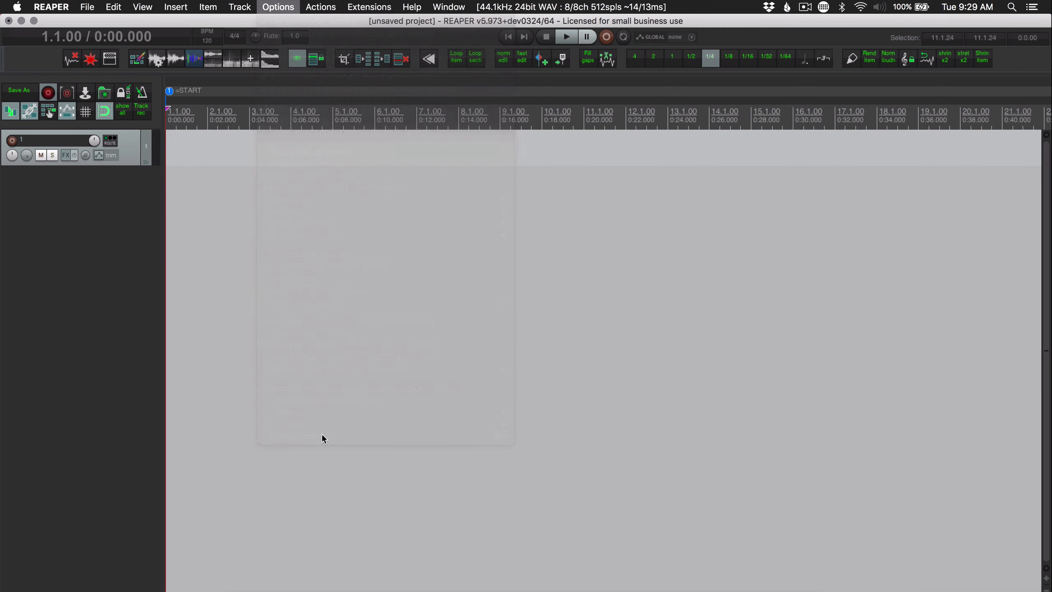
{"action": "scroll", "coordinate": [400, 256], "scroll_direction": "down", "scroll_amount": 8}
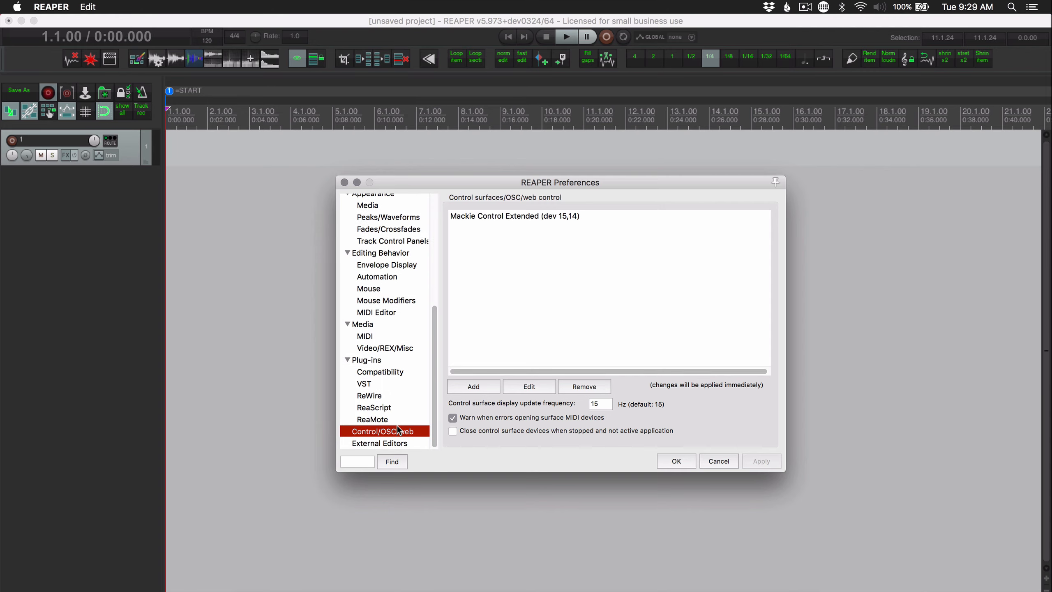
{"action": "left_click", "coordinate": [488, 381]}
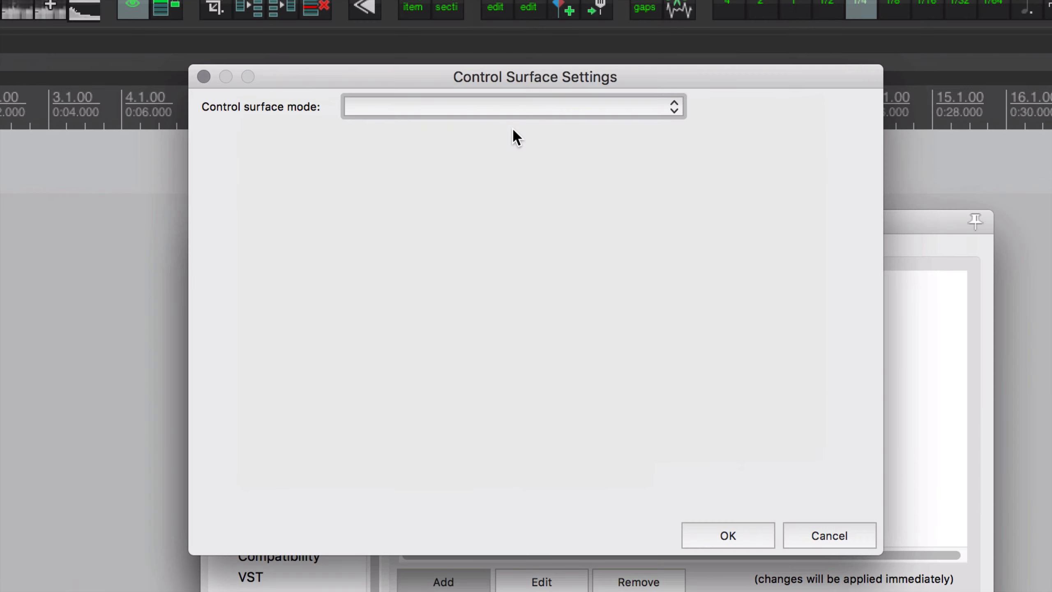
{"action": "left_click", "coordinate": [515, 112]}
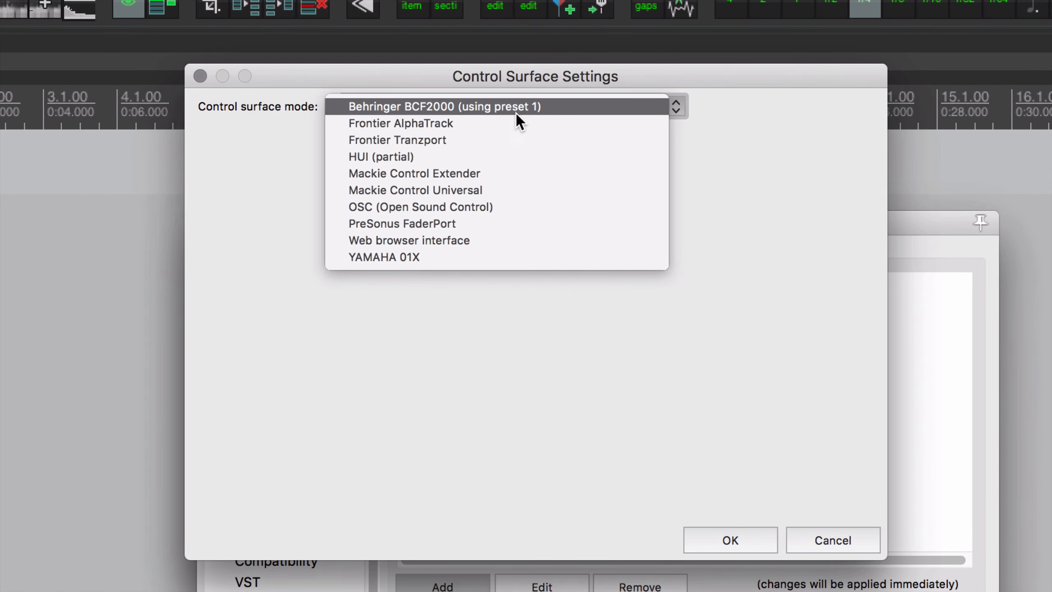
{"action": "left_click", "coordinate": [467, 242]}
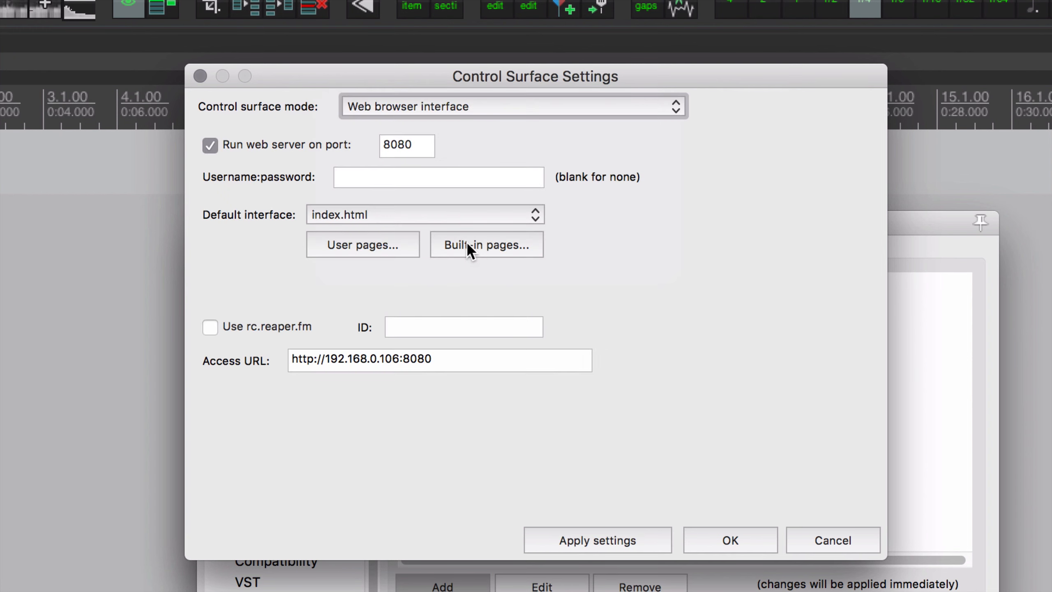
{"action": "double_click", "coordinate": [385, 146]}
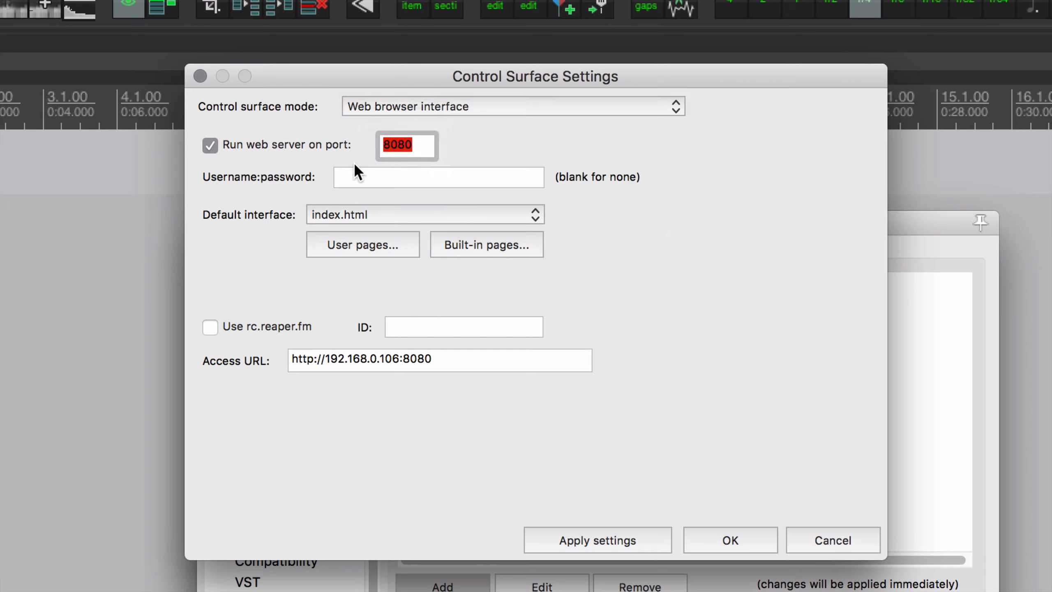
{"action": "type", "text": "5000"}
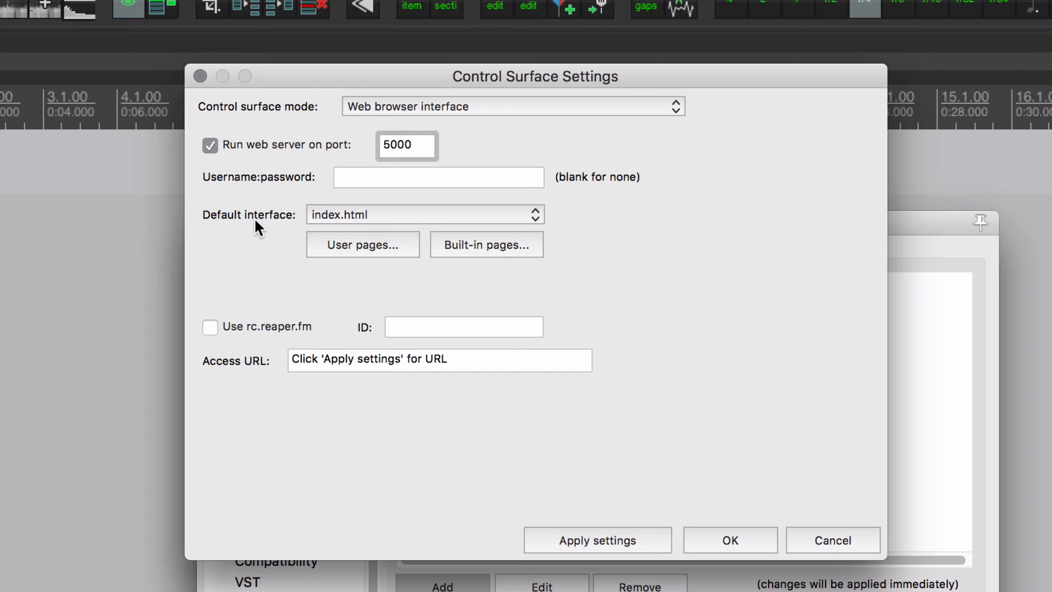
Review the default interface choices and the HTML files in the built-in pages folder
{"action": "left_click", "coordinate": [323, 219]}
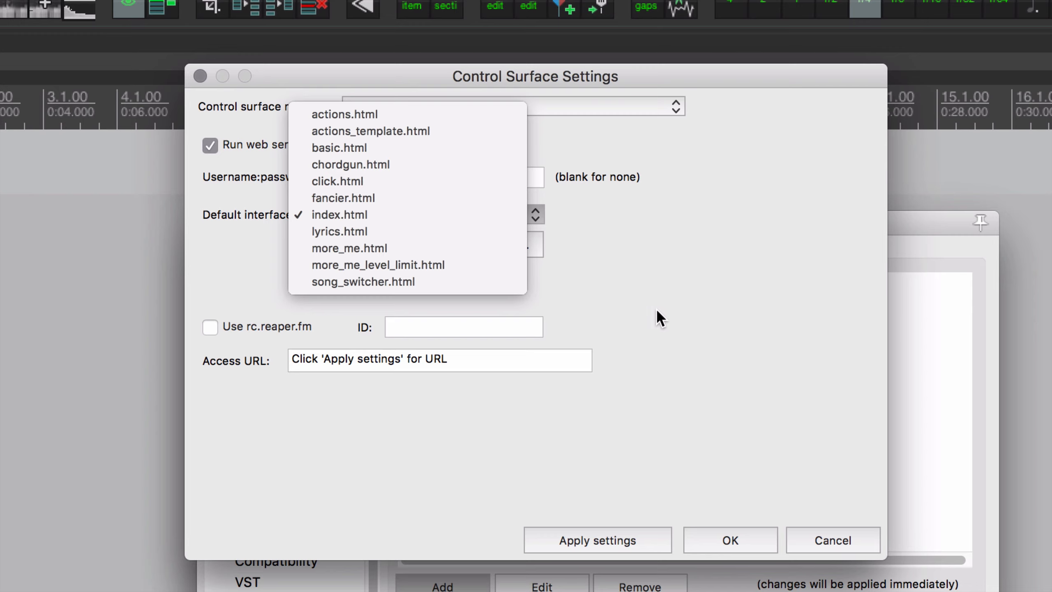
{"action": "left_click", "coordinate": [667, 304]}
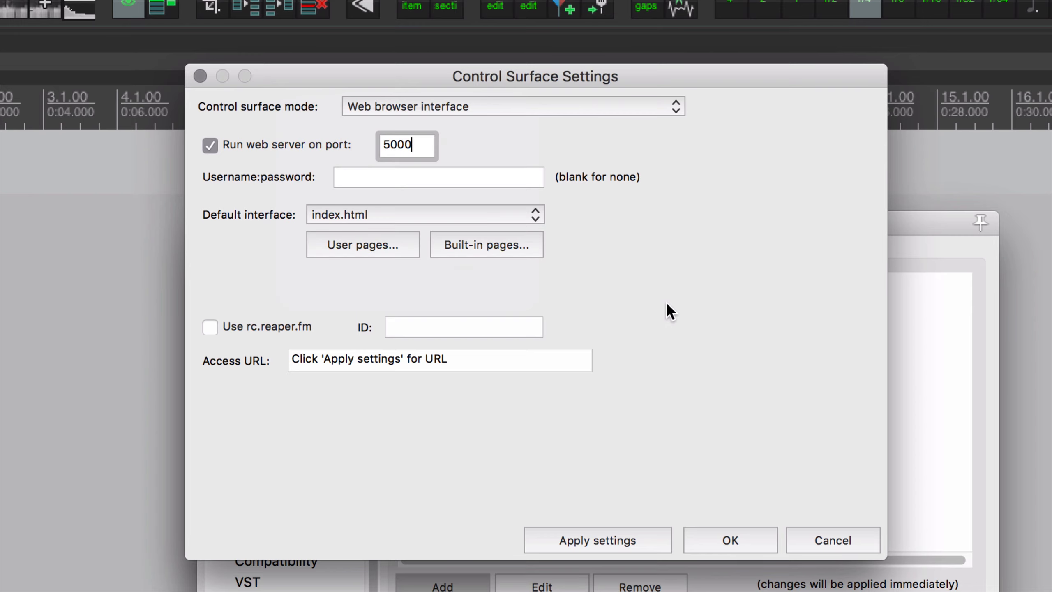
{"action": "left_click", "coordinate": [499, 243]}
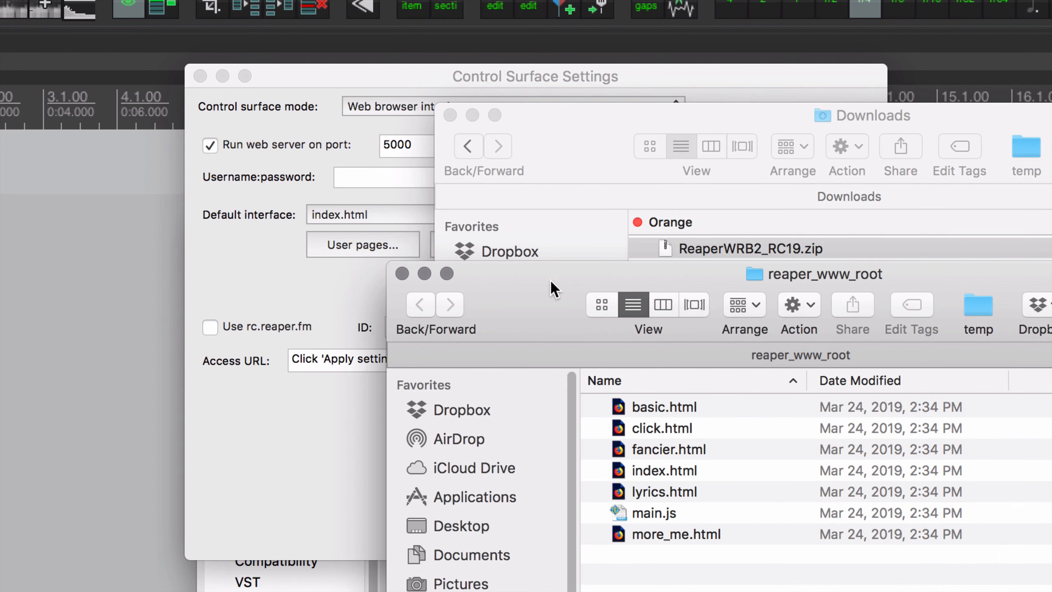
{"action": "left_click_drag", "start_coordinate": [550, 280], "coordinate": [251, 128]}
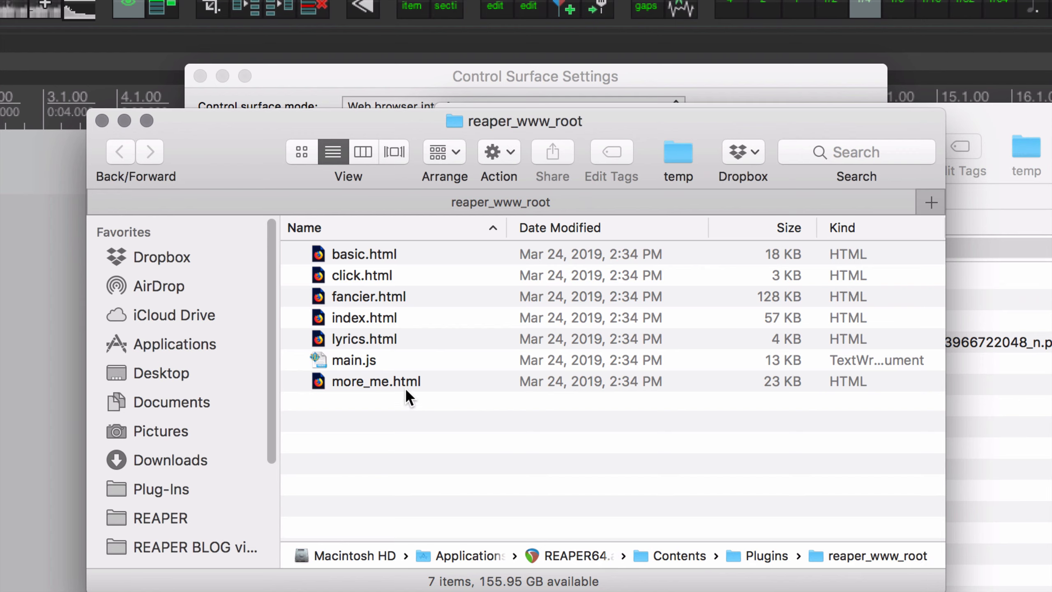
{"action": "left_click", "coordinate": [102, 120]}
{"action": "left_click", "coordinate": [227, 286]}
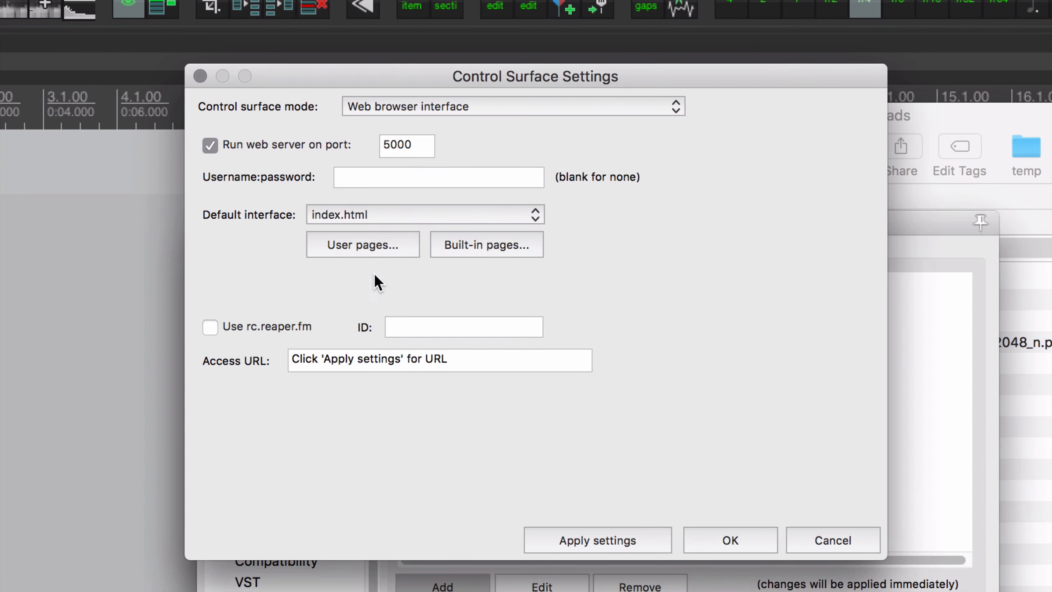
Inspect the user pages folder of the web interface and return to the control surface settings
{"action": "left_click", "coordinate": [385, 244]}
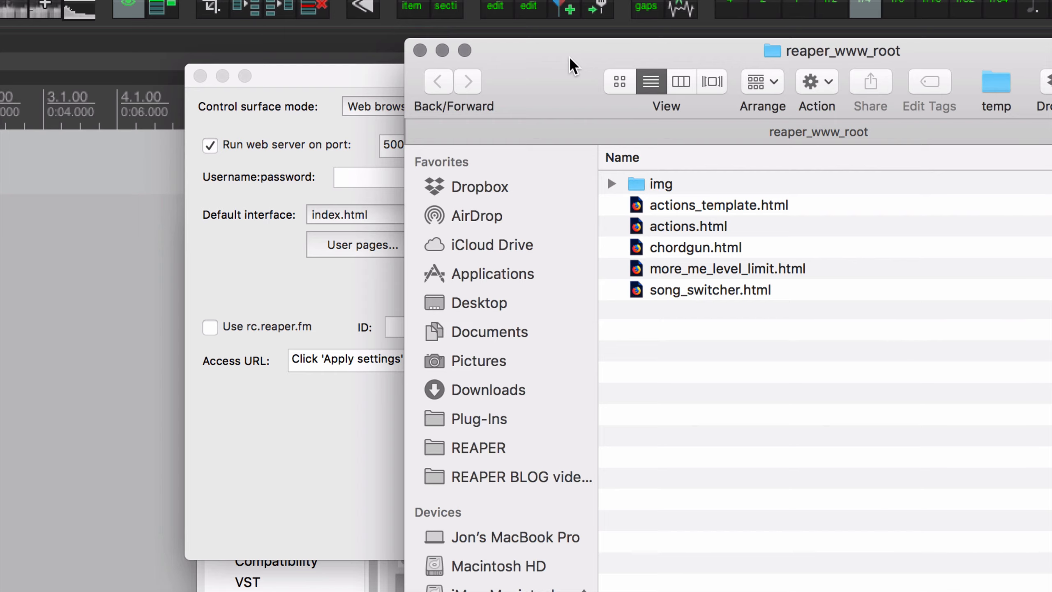
{"action": "left_click_drag", "start_coordinate": [570, 64], "coordinate": [268, 43]}
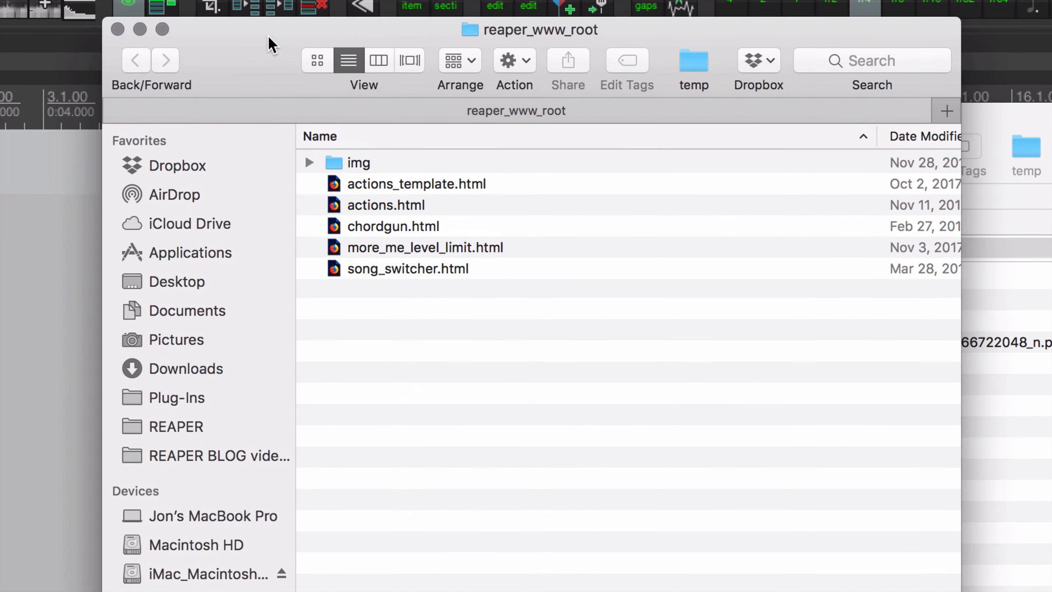
{"action": "left_click_drag", "start_coordinate": [102, 17], "coordinate": [257, 230]}
{"action": "left_click_drag", "start_coordinate": [373, 264], "coordinate": [273, 68]}
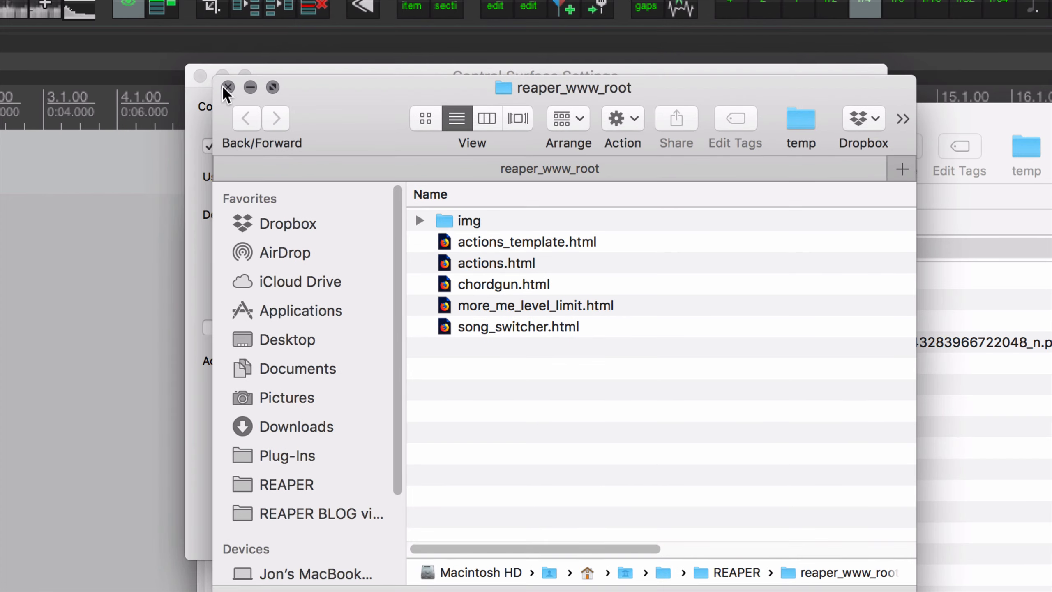
{"action": "left_click", "coordinate": [225, 84]}
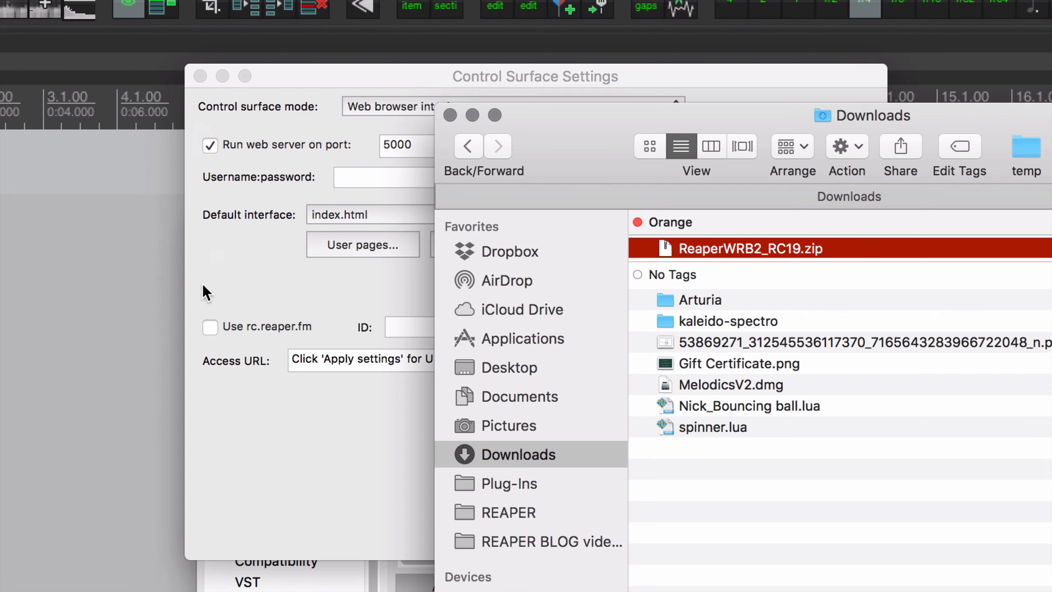
{"action": "left_click", "coordinate": [343, 213]}
{"action": "left_click", "coordinate": [343, 214]}
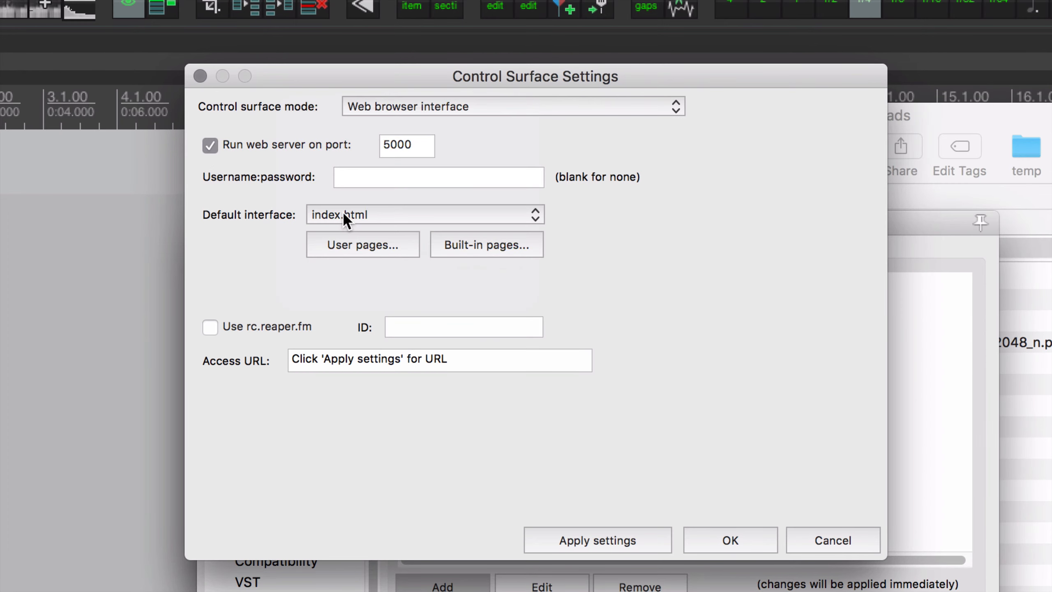
Enable rc.reaper.fm with the ID "remote", copy the access URL and confirm the control surface settings
{"action": "left_click", "coordinate": [308, 328]}
{"action": "left_click", "coordinate": [429, 331]}
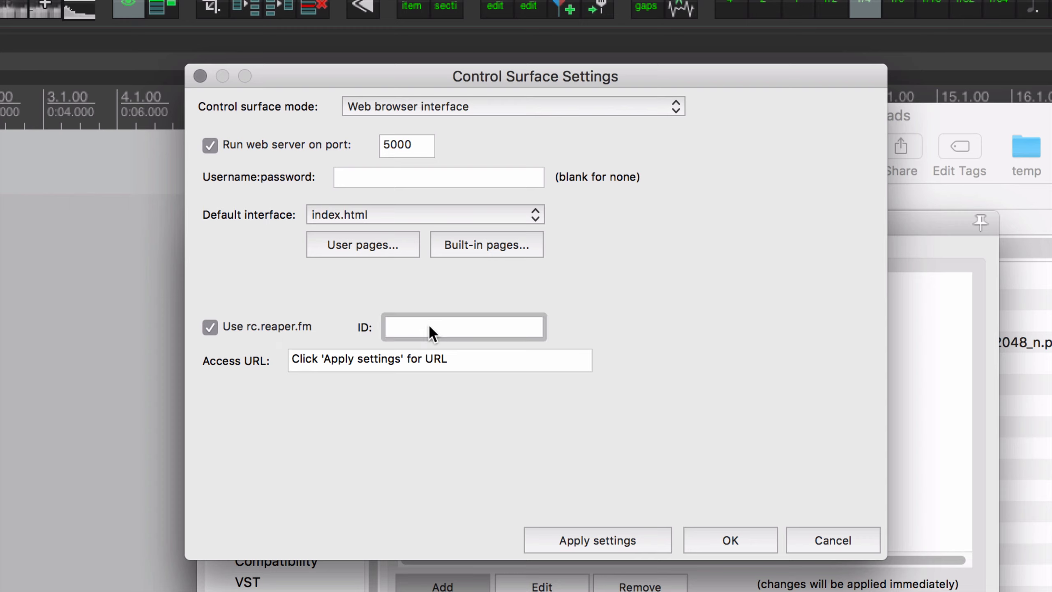
{"action": "type", "text": "remote"}
{"action": "left_click", "coordinate": [604, 540]}
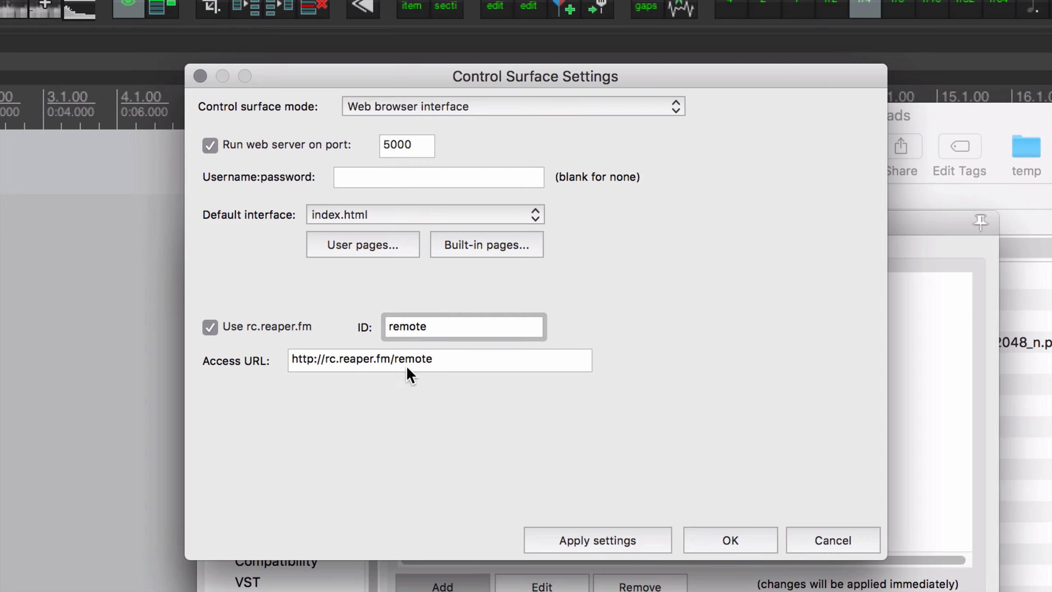
{"action": "triple_click", "coordinate": [440, 360]}
{"action": "key", "text": "super+c"}
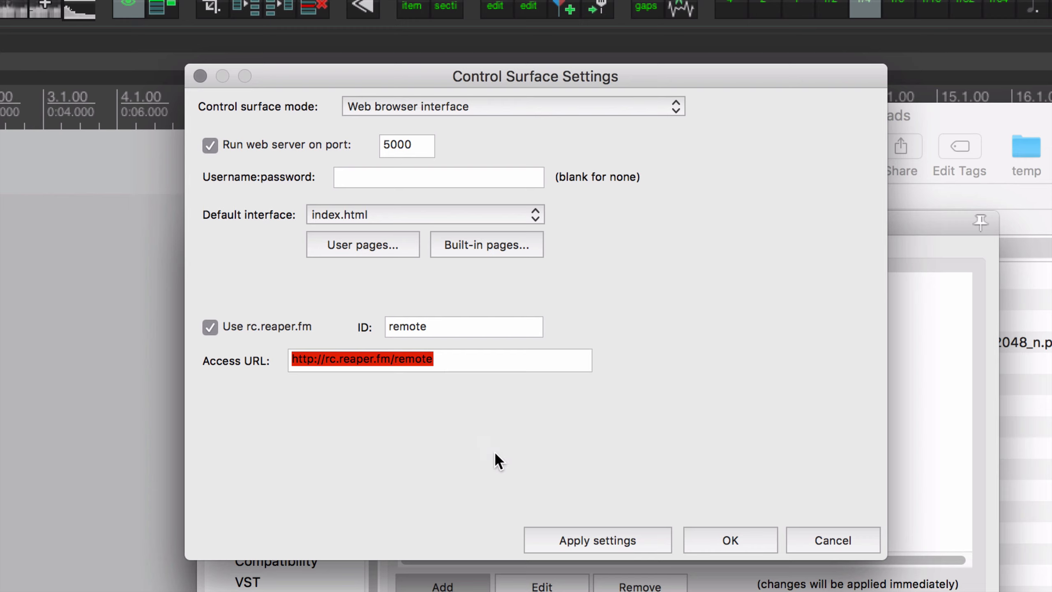
{"action": "left_click", "coordinate": [699, 537]}
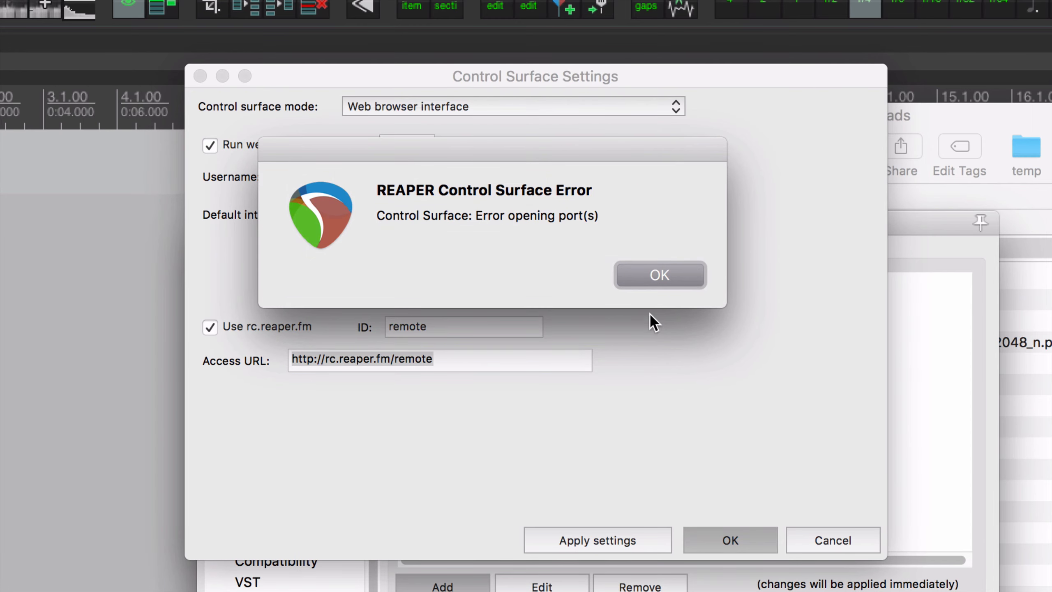
{"action": "left_click", "coordinate": [654, 275]}
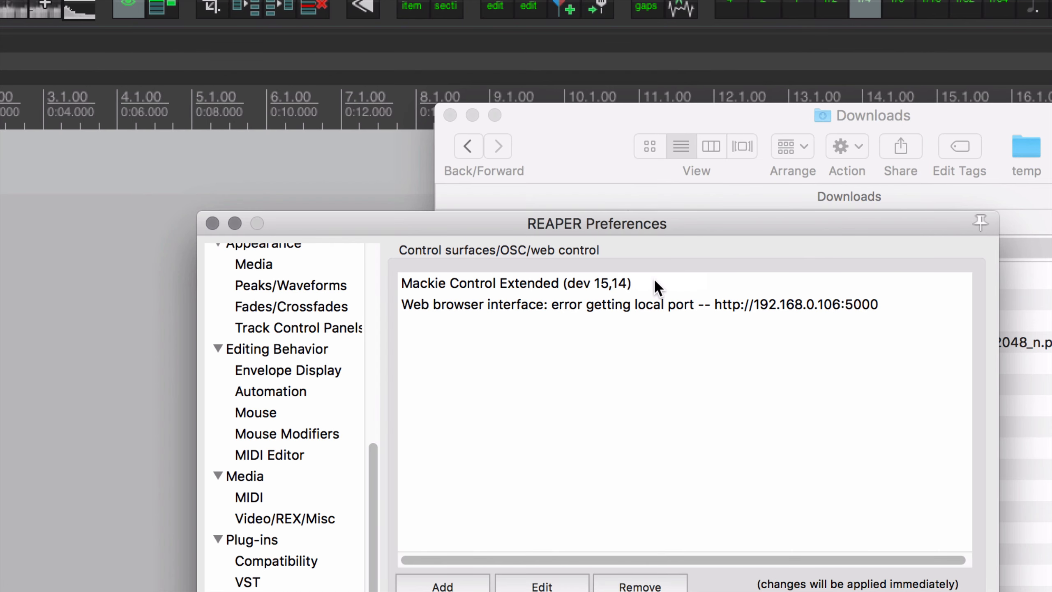
Set the web browser interface's server port to 5001 and apply the settings
{"action": "double_click", "coordinate": [636, 303]}
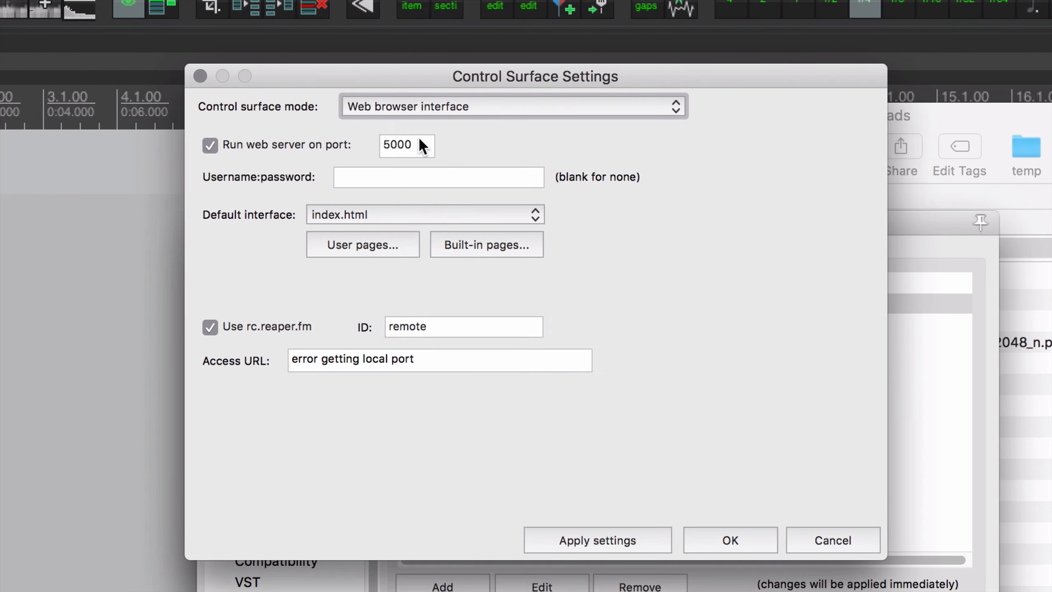
{"action": "left_click", "coordinate": [419, 144]}
{"action": "key", "text": "BackSpace"}
{"action": "type", "text": "1"}
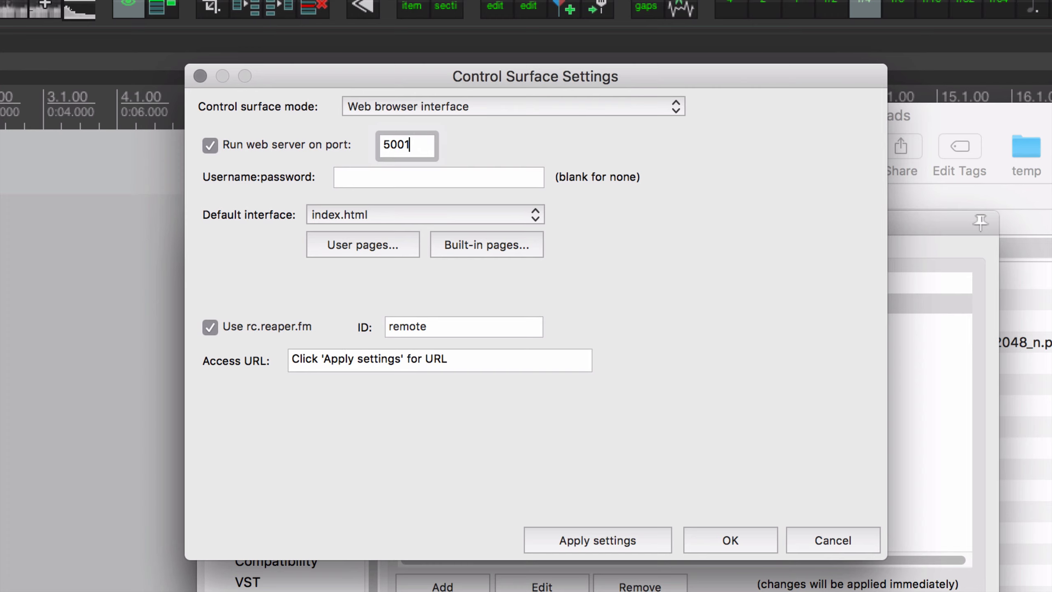
{"action": "left_click", "coordinate": [612, 538]}
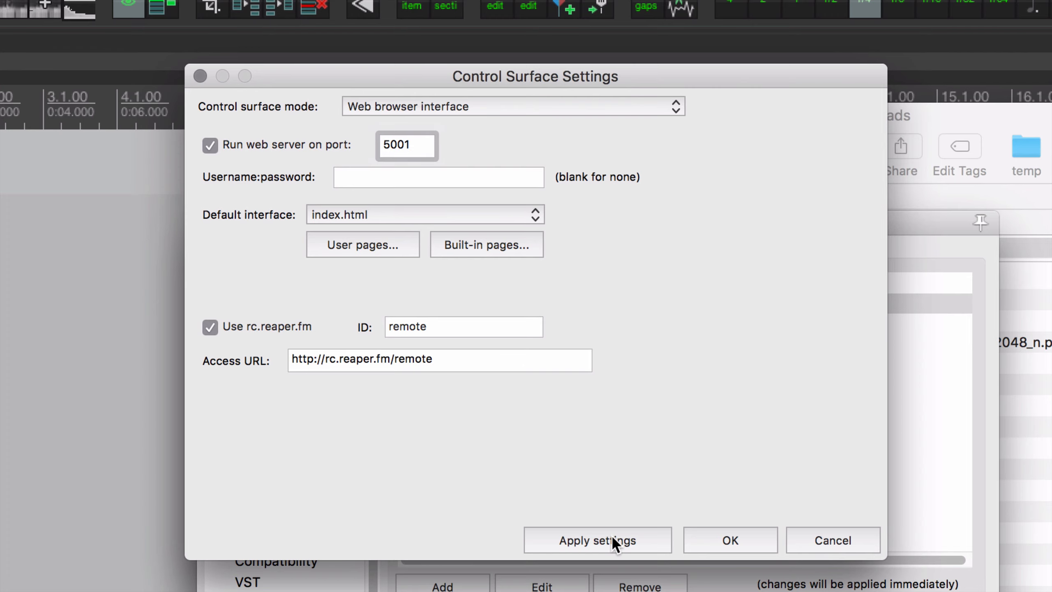
{"action": "left_click", "coordinate": [742, 540]}
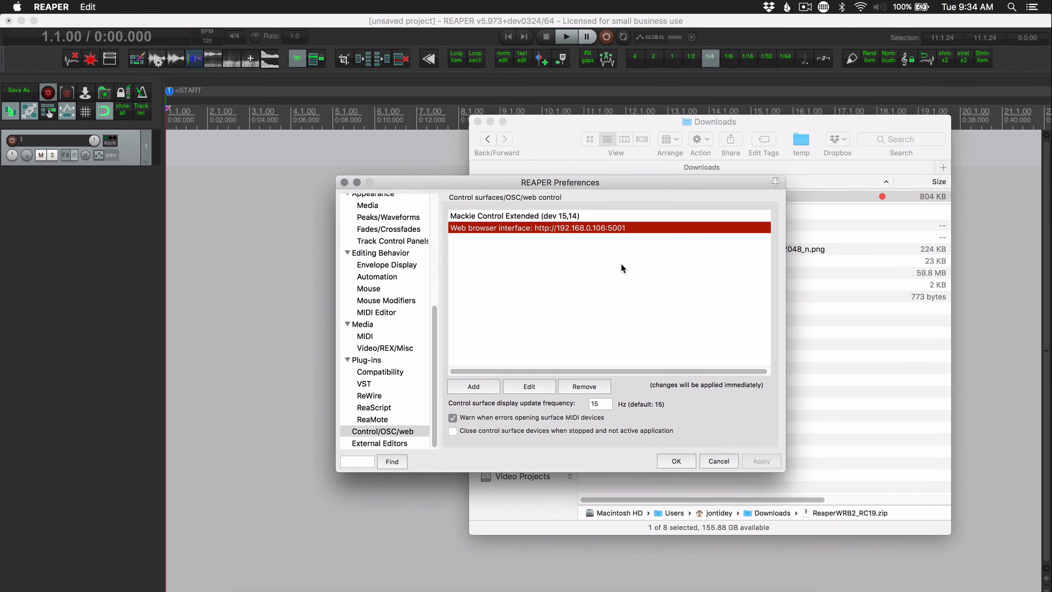
{"action": "left_click", "coordinate": [515, 586]}
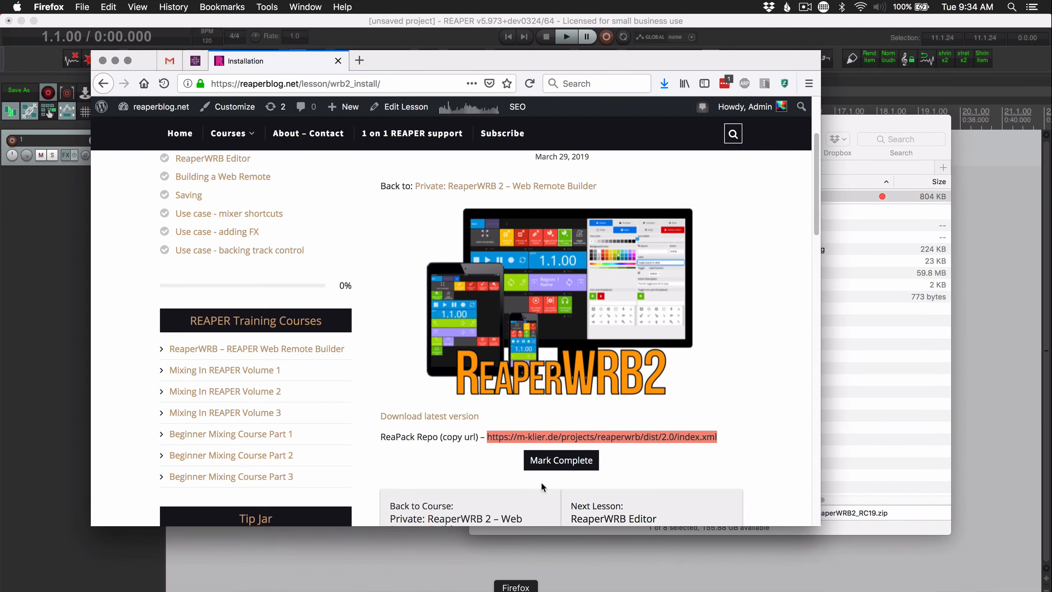
{"action": "left_click", "coordinate": [359, 60]}
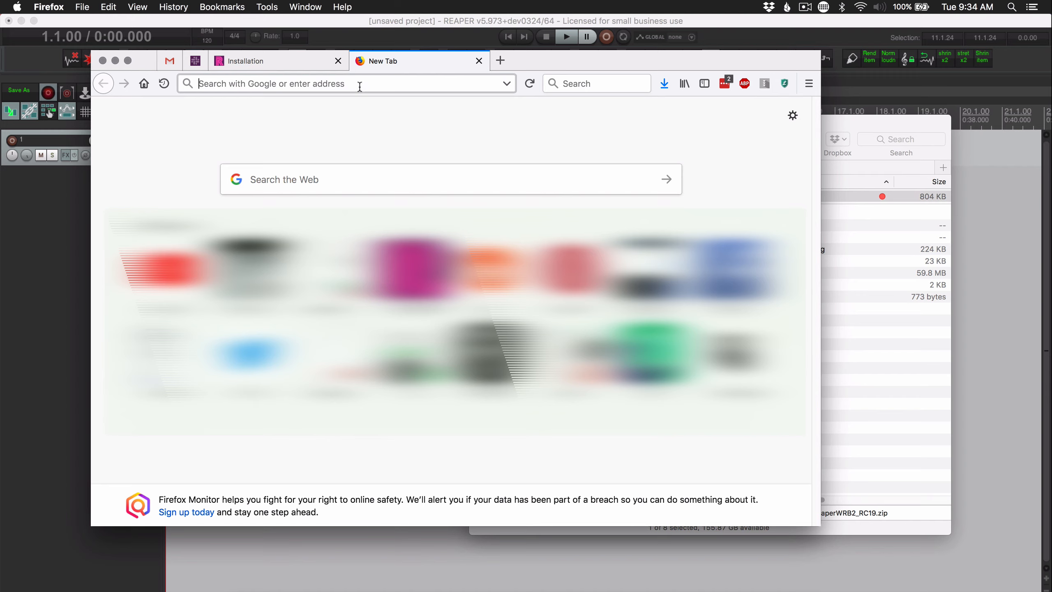
{"action": "key", "text": "super+v"}
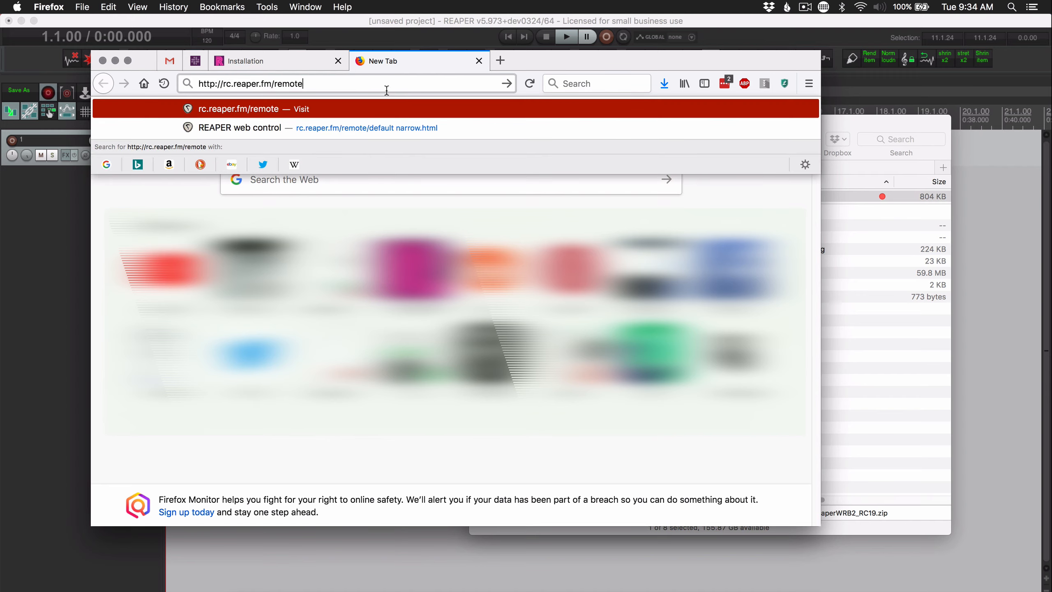
{"action": "key", "text": "Return"}
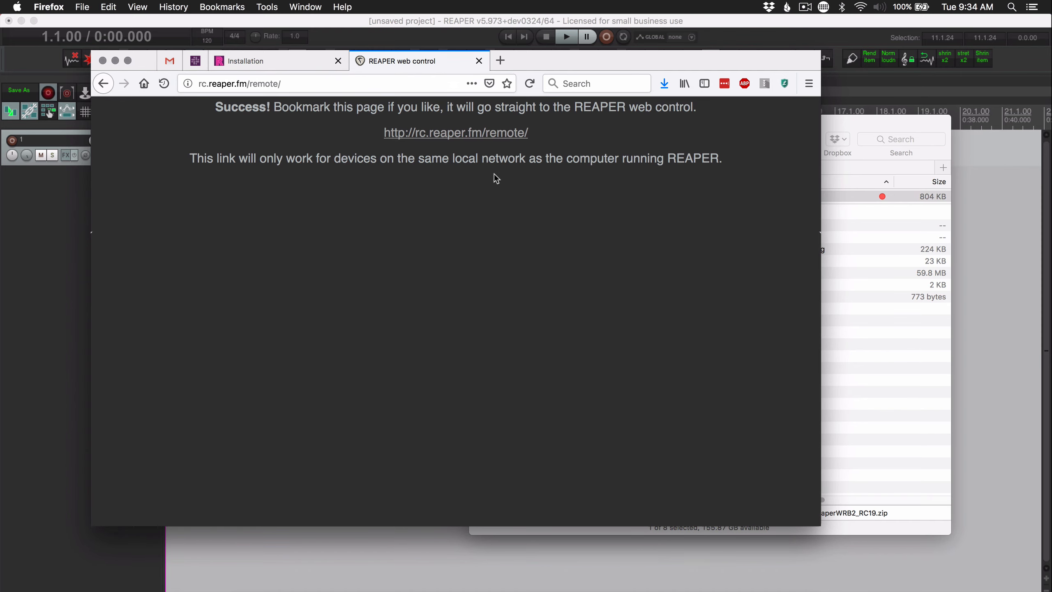
{"action": "left_click", "coordinate": [478, 132]}
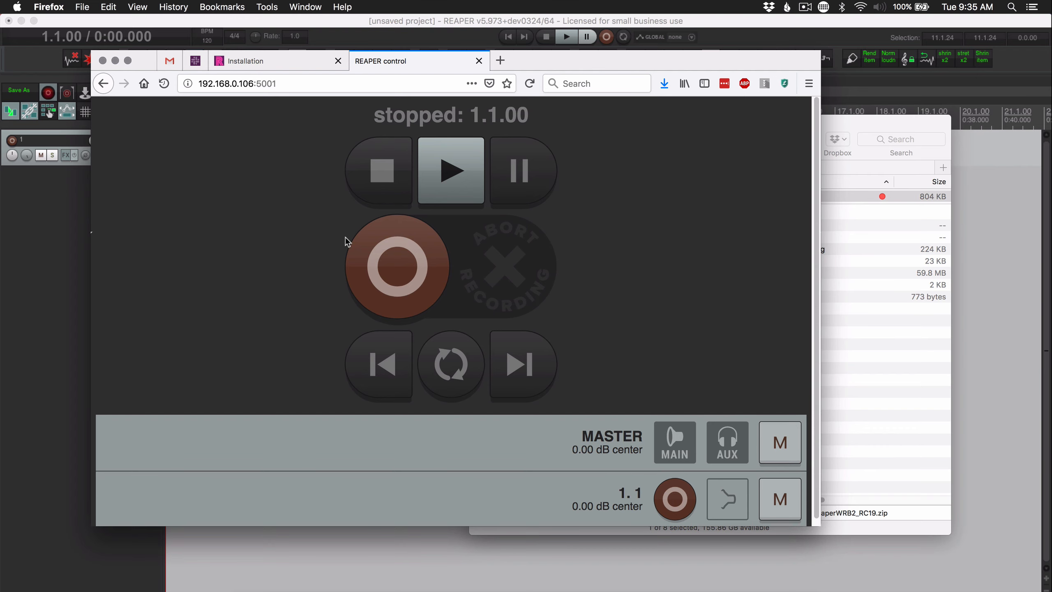
Switch to REAPER, set the web browser interface's default interface to basic.html, and apply and confirm the settings
{"action": "left_click", "coordinate": [58, 336]}
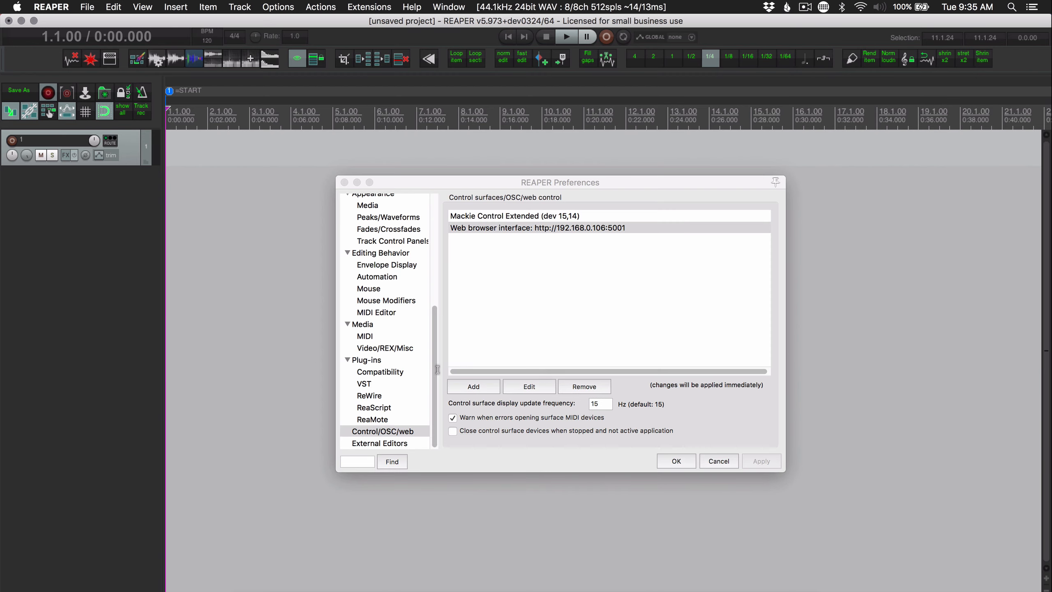
{"action": "left_click", "coordinate": [570, 229]}
{"action": "double_click", "coordinate": [570, 230]}
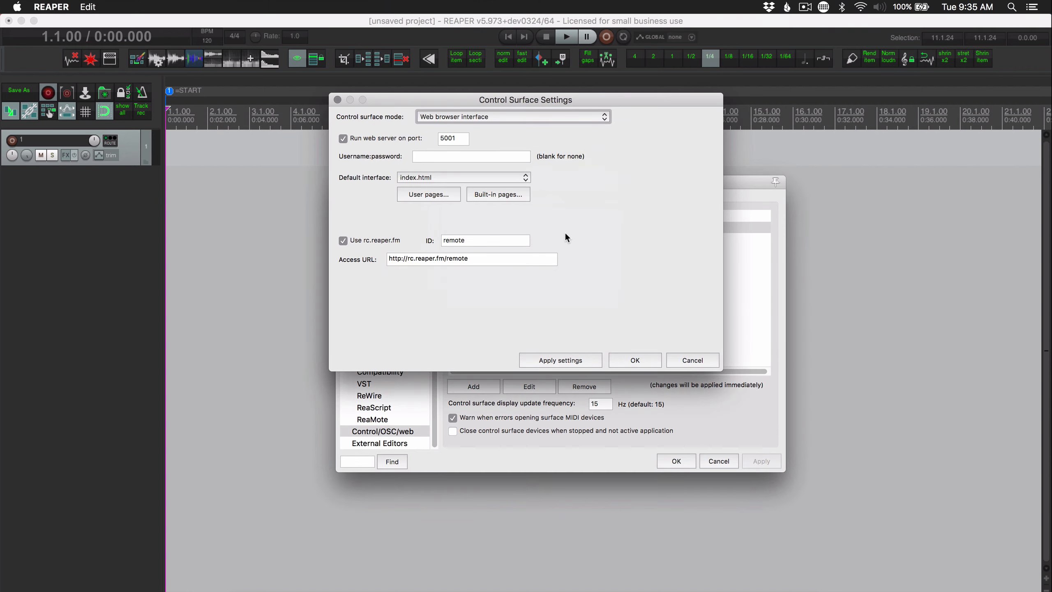
{"action": "left_click", "coordinate": [446, 178]}
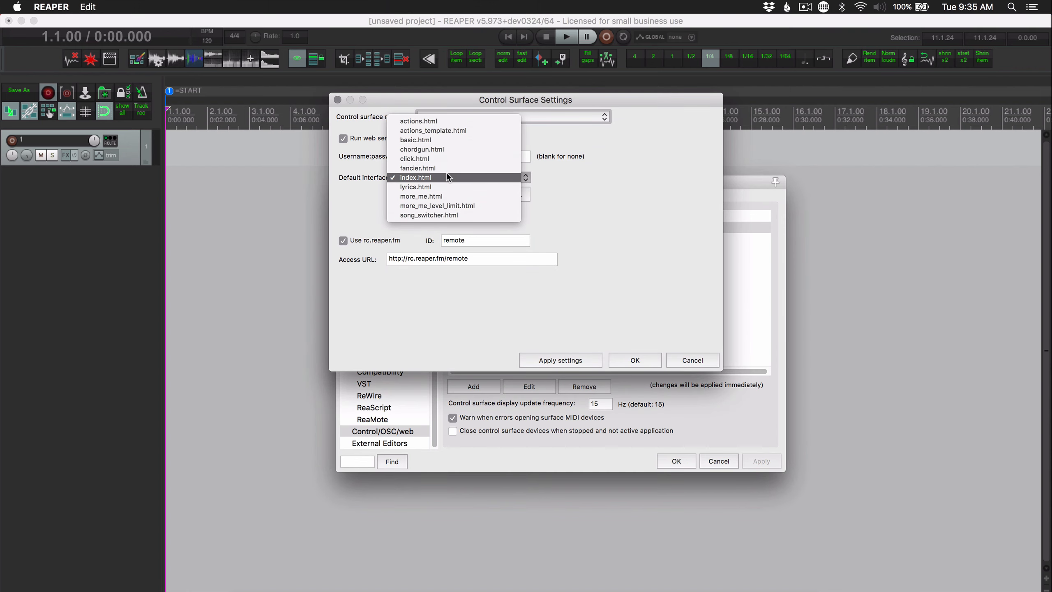
{"action": "left_click", "coordinate": [460, 139]}
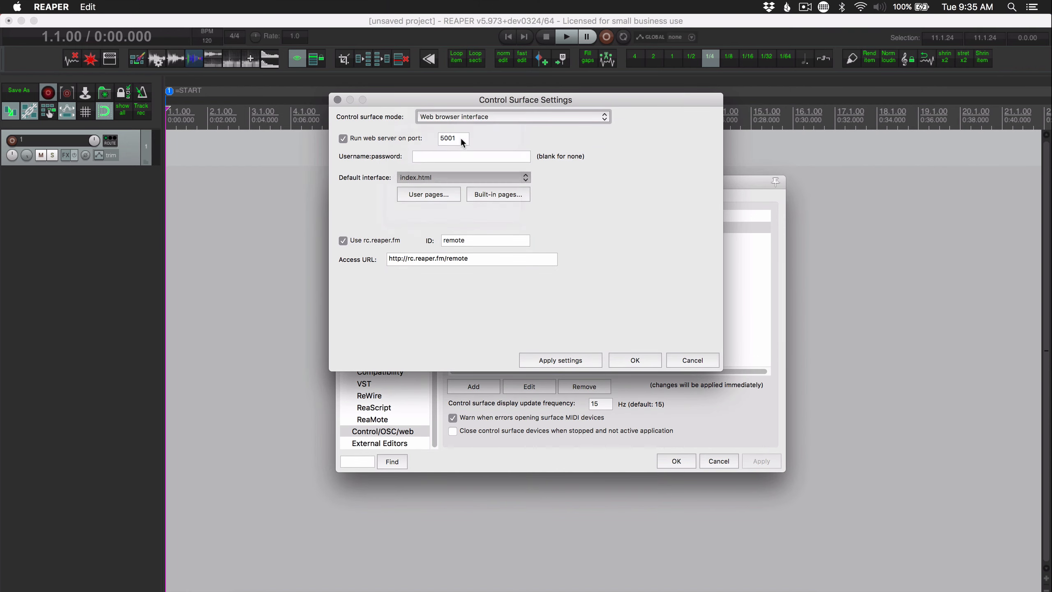
{"action": "left_click", "coordinate": [576, 361]}
{"action": "left_click", "coordinate": [636, 360]}
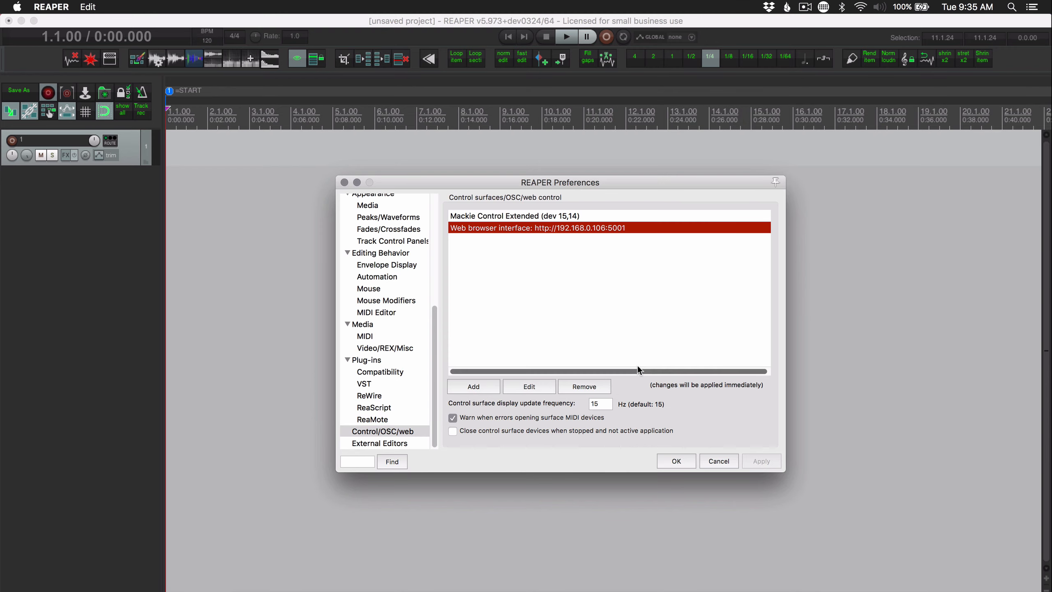
Switch to Firefox and reload the REAPER control page to load the new default interface
{"action": "key", "text": "super+Tab"}
{"action": "left_click", "coordinate": [475, 328]}
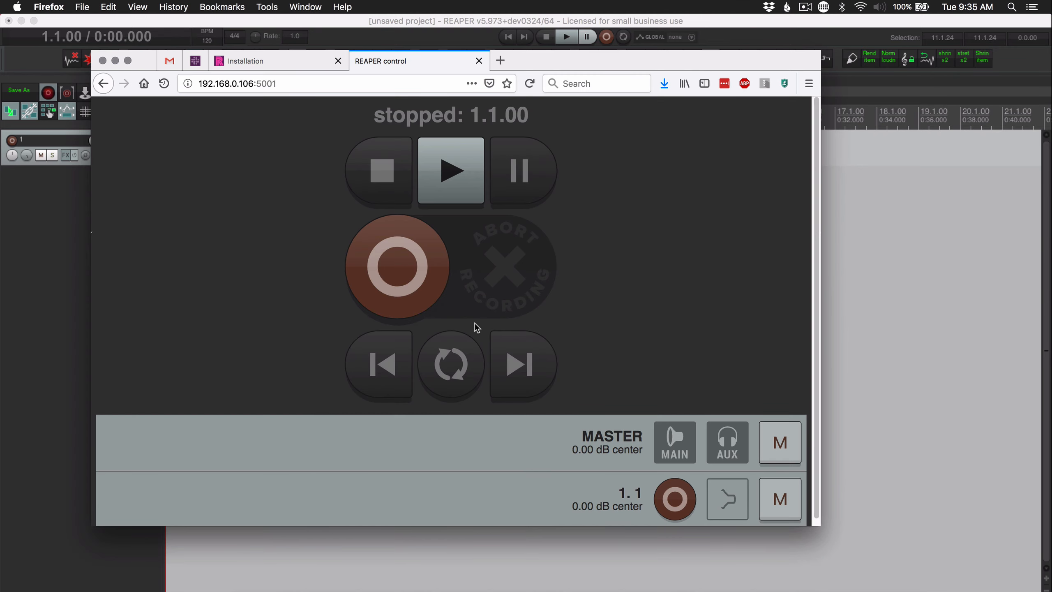
{"action": "left_click", "coordinate": [529, 85]}
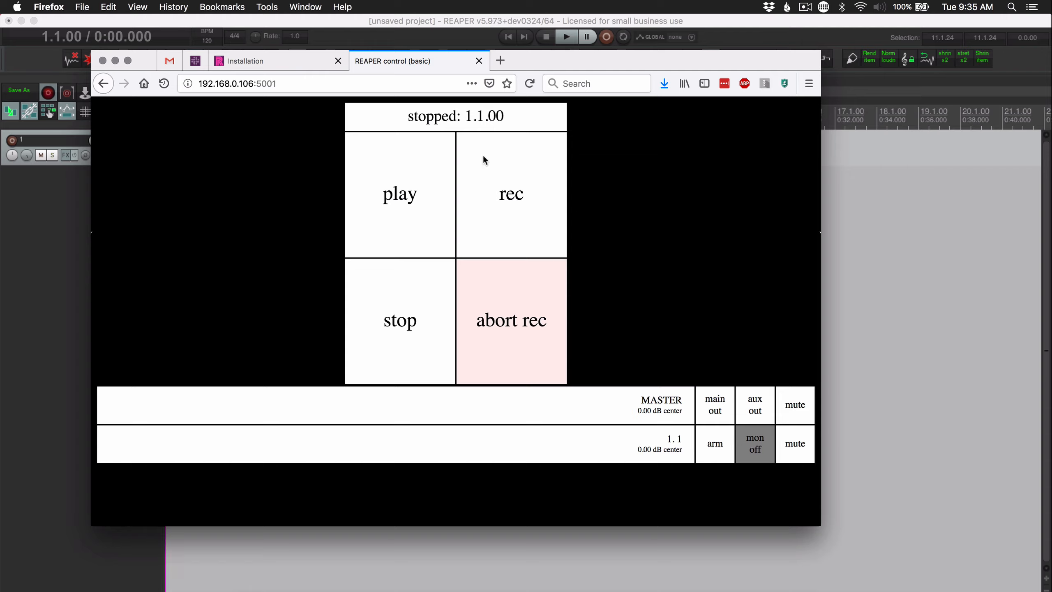
Load the personal monitor interface at 192.168.0.106:5001/more_me.html in the current tab
{"action": "left_click", "coordinate": [354, 83]}
{"action": "key", "text": "Right"}
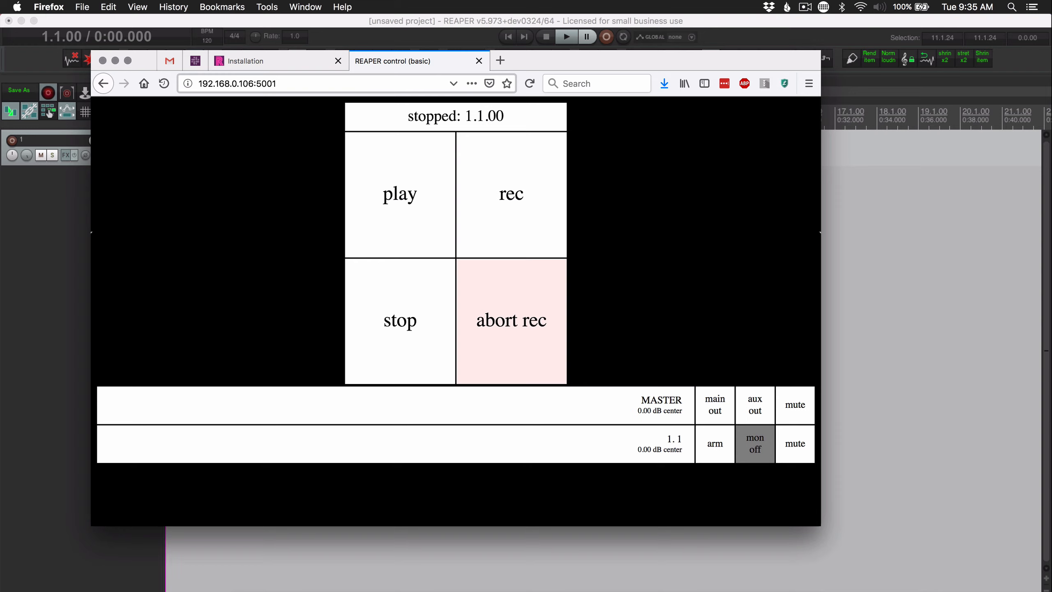
{"action": "type", "text": "/"}
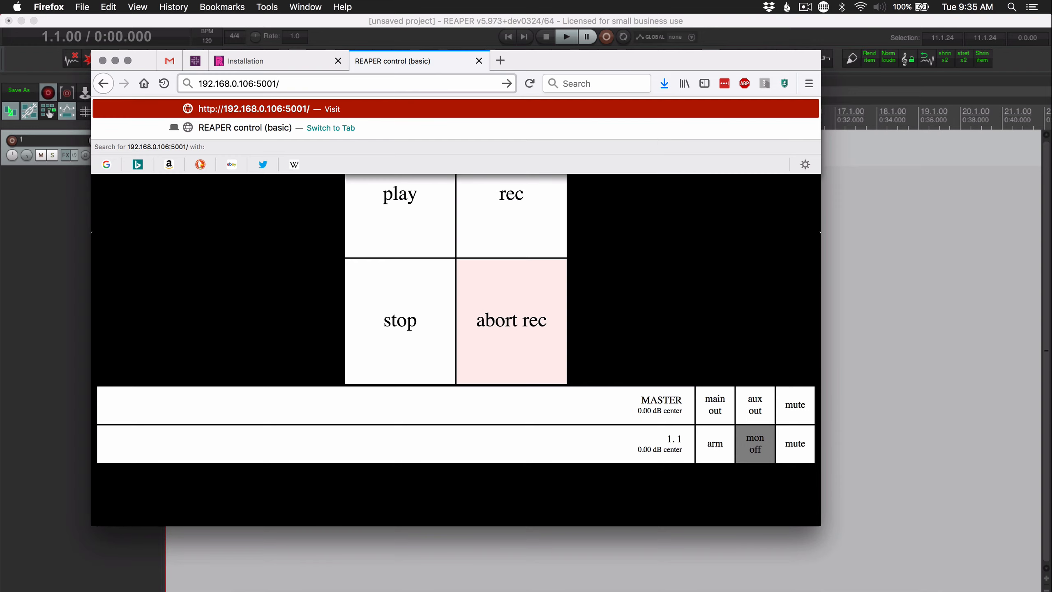
{"action": "type", "text": "more_m"}
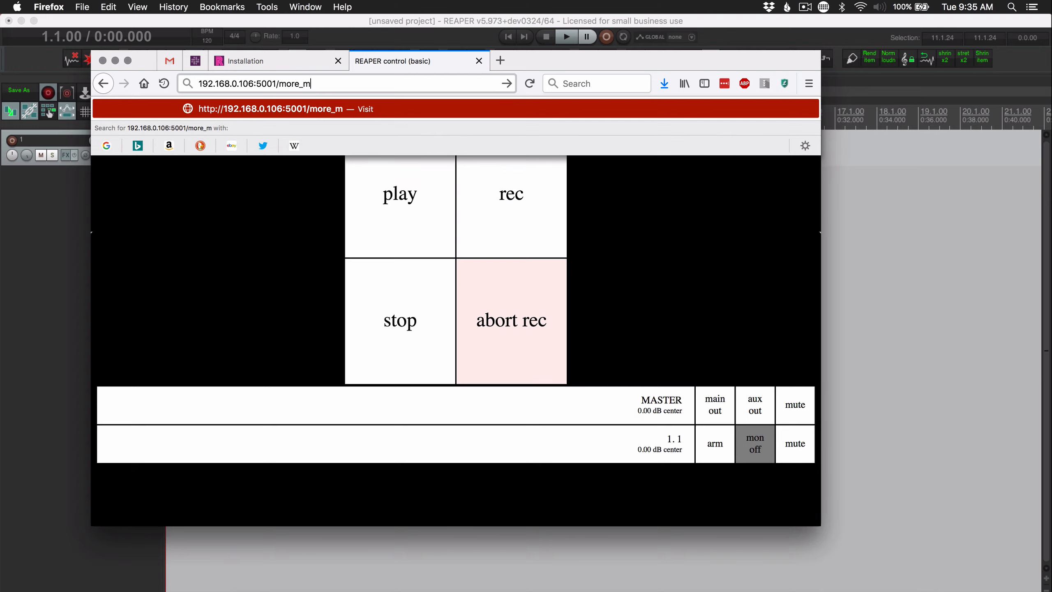
{"action": "type", "text": "e.ht"}
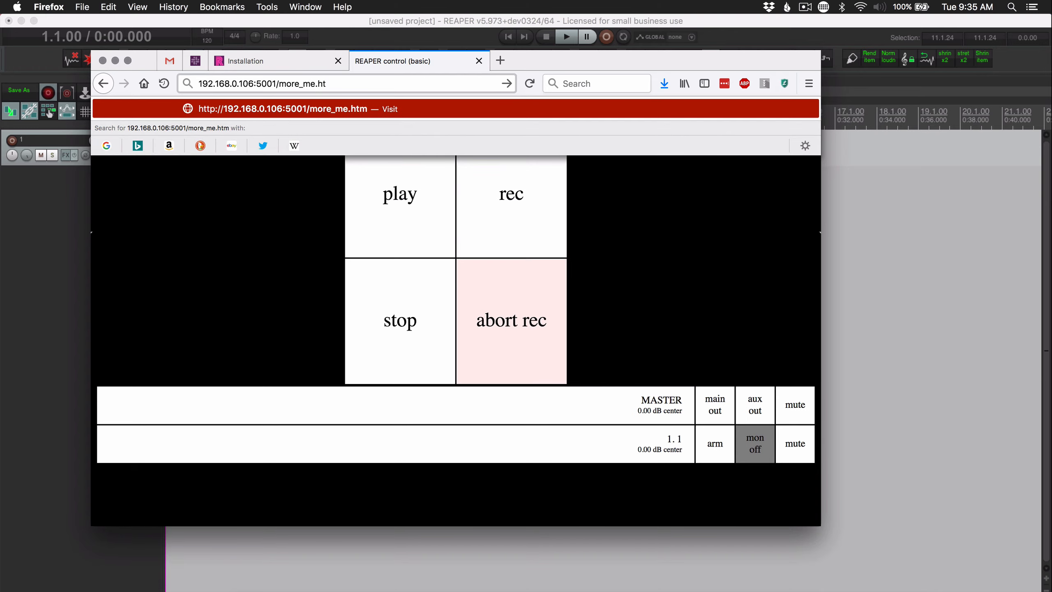
{"action": "type", "text": "ml"}
{"action": "key", "text": "Return"}
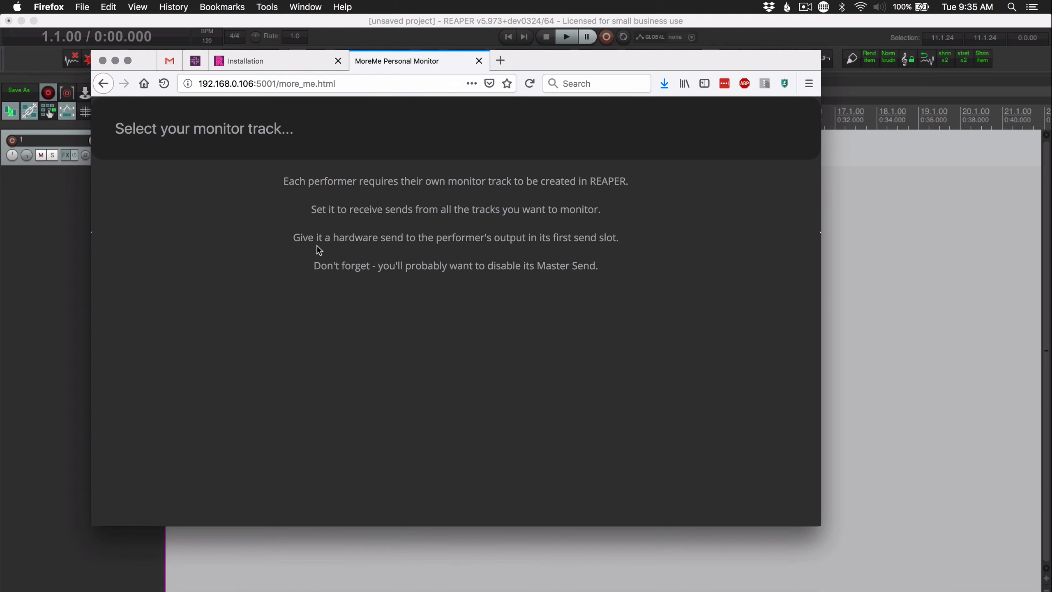
Switch to REAPER, add a second track and create a send to it from track 1
{"action": "left_click", "coordinate": [31, 226]}
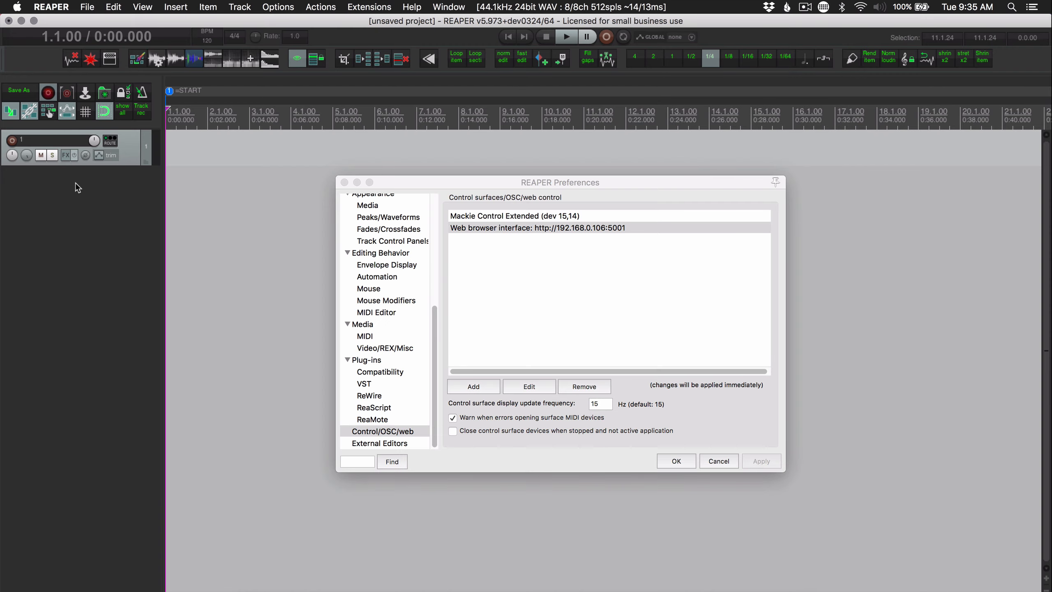
{"action": "double_click", "coordinate": [69, 213]}
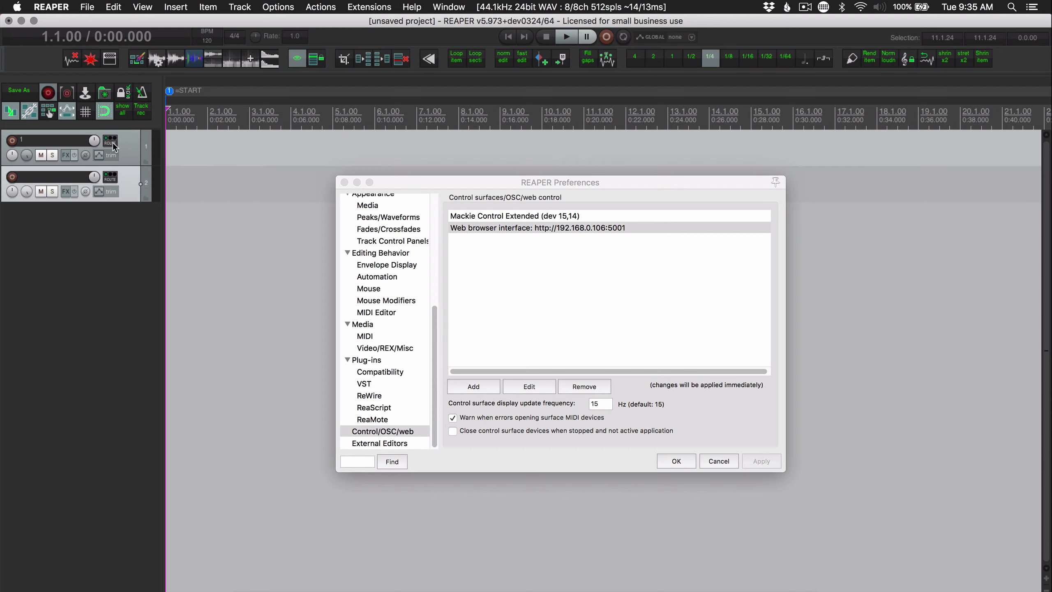
{"action": "left_click_drag", "start_coordinate": [114, 144], "coordinate": [135, 185]}
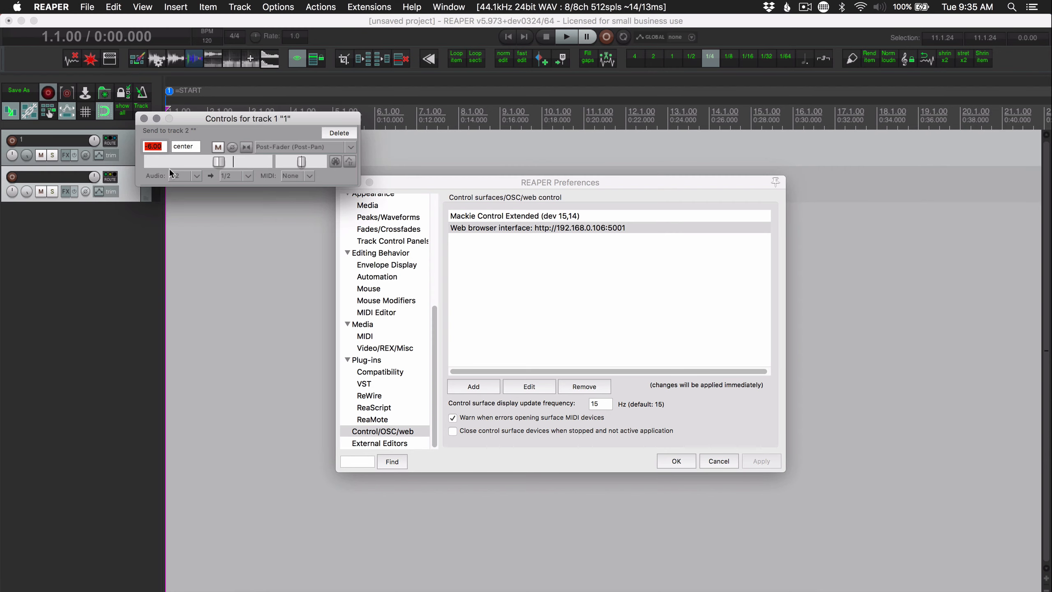
{"action": "left_click", "coordinate": [144, 118]}
Add a Cue 1 L / Cue 1 R hardware output to track 2 and disable its master send
{"action": "left_click", "coordinate": [111, 178]}
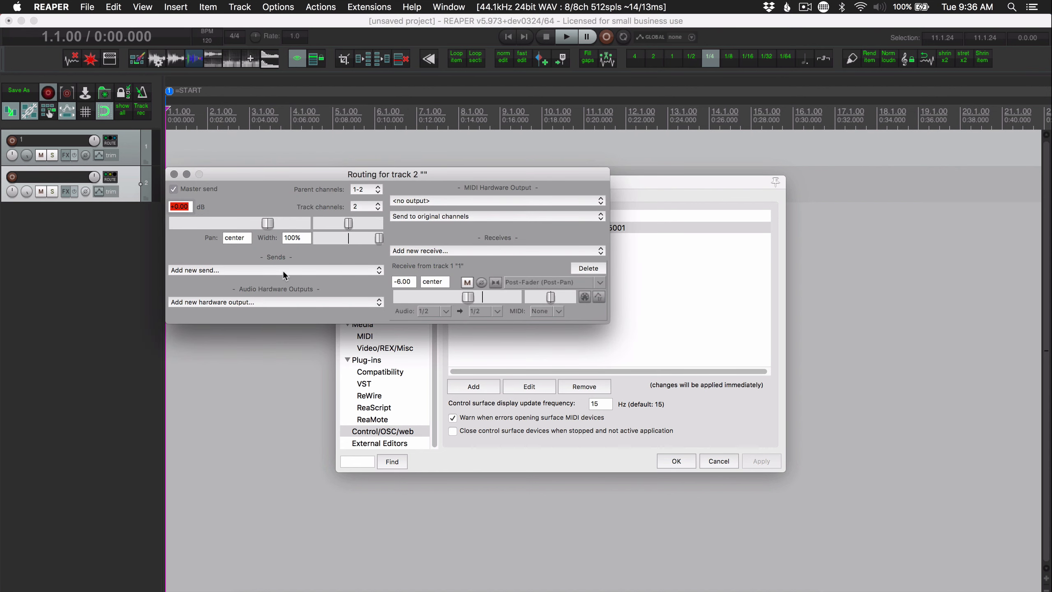
{"action": "left_click", "coordinate": [275, 301]}
{"action": "left_click", "coordinate": [268, 316]}
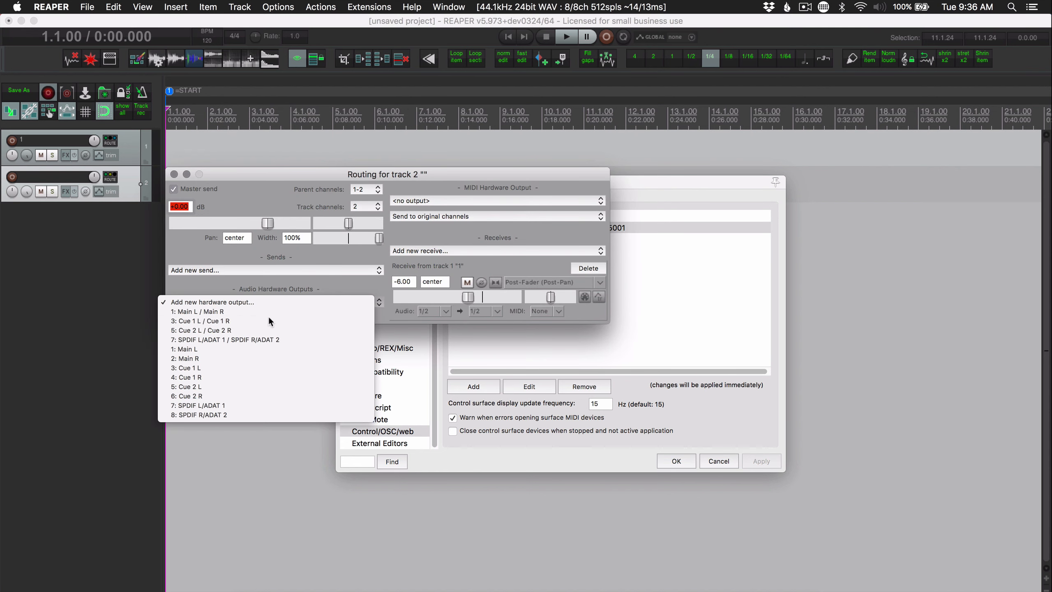
{"action": "left_click", "coordinate": [77, 304]}
Switch to Firefox, reload the MoreMe page and select the unnamed second track as the monitor track
{"action": "key", "text": "super+Tab"}
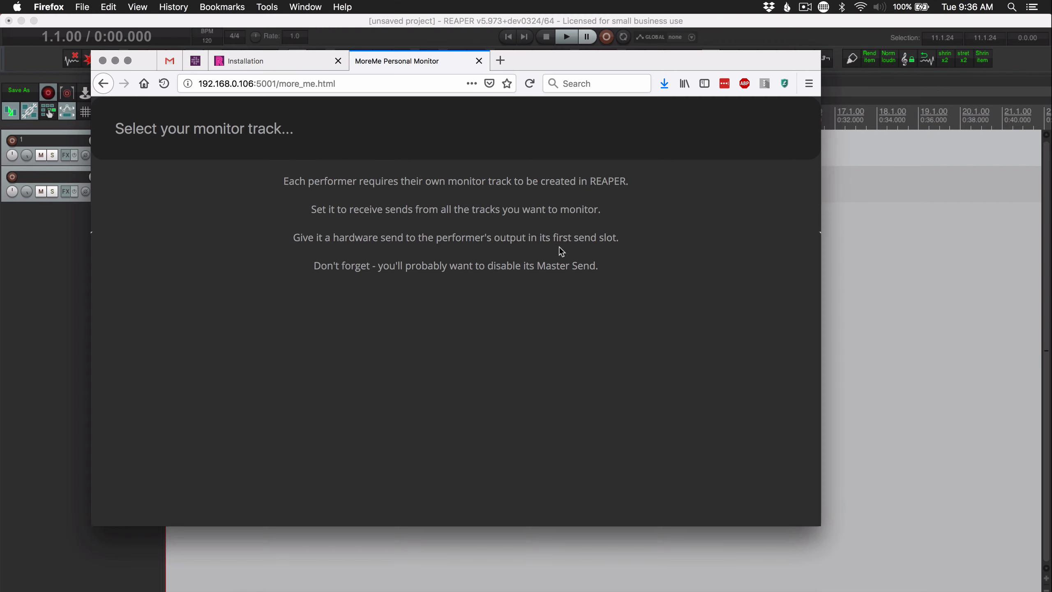
{"action": "left_click", "coordinate": [529, 84]}
{"action": "left_click", "coordinate": [163, 131]}
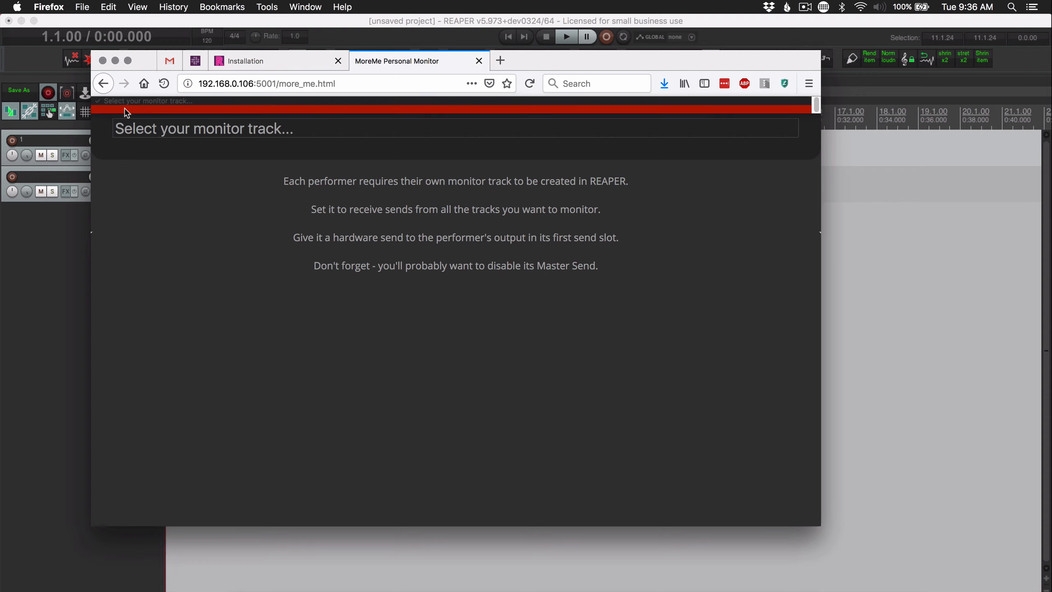
{"action": "left_click", "coordinate": [124, 108]}
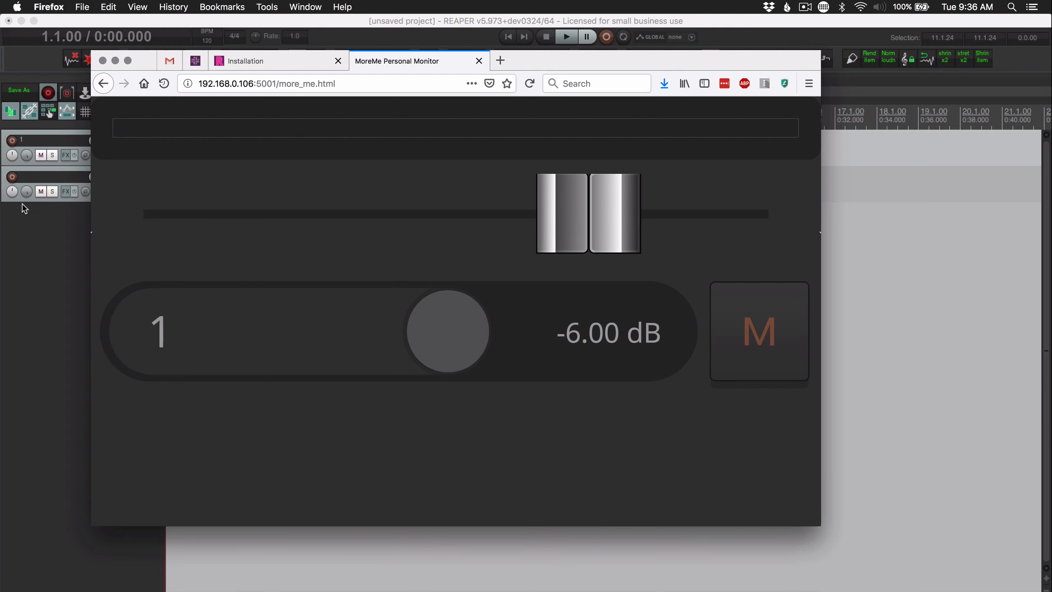
Switch to REAPER and name track 2 "drummer's headphones"
{"action": "double_click", "coordinate": [46, 175]}
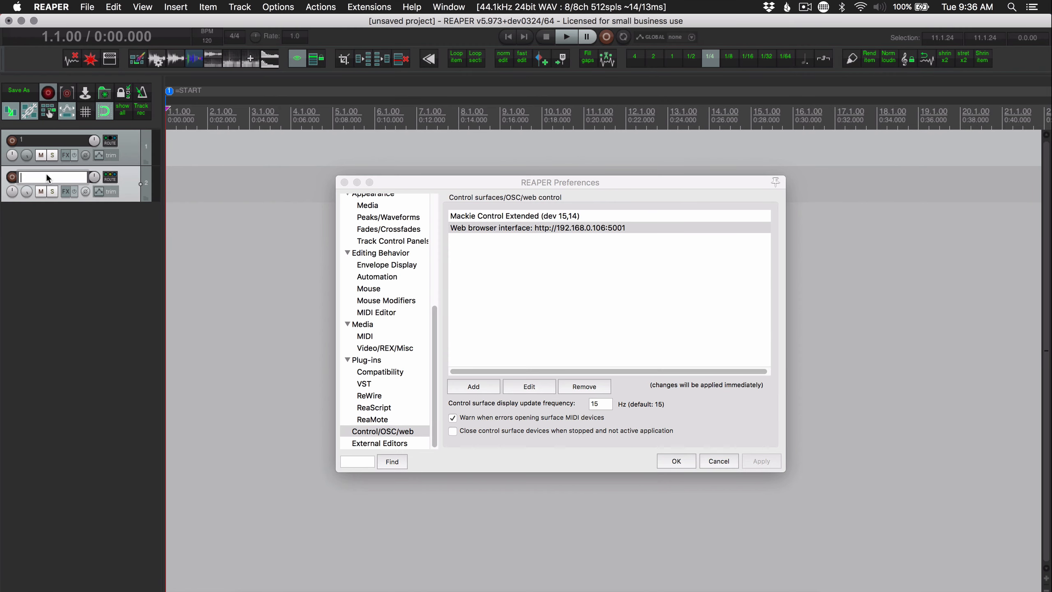
{"action": "type", "text": "drummer's"}
{"action": "type", "text": " headphones"}
{"action": "key", "text": "Return"}
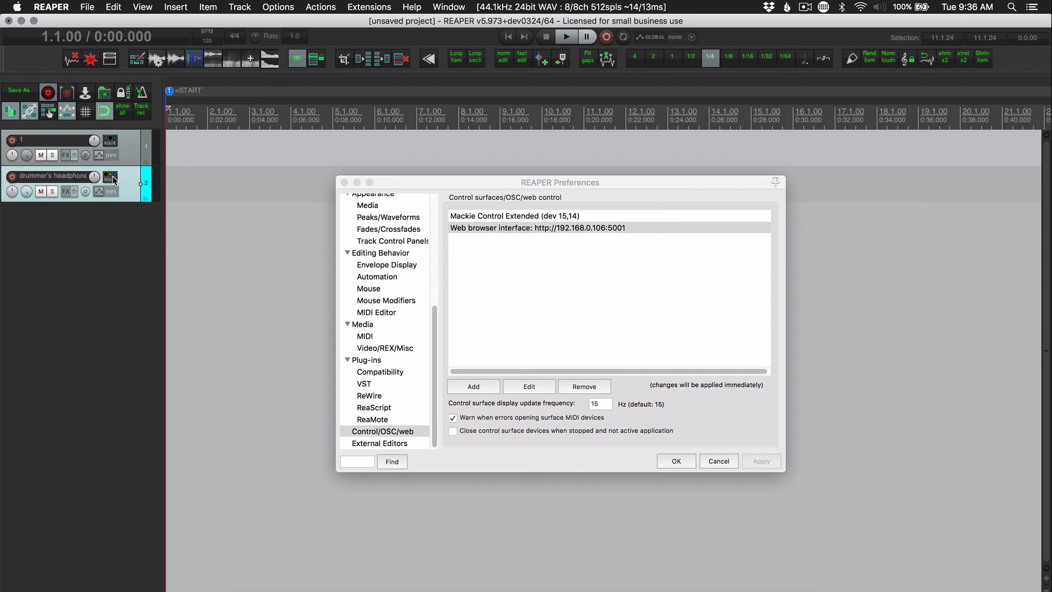
Switch to Firefox, reload the MoreMe page and select "drummer's headphones" as the monitor track
{"action": "key", "text": "super+Tab"}
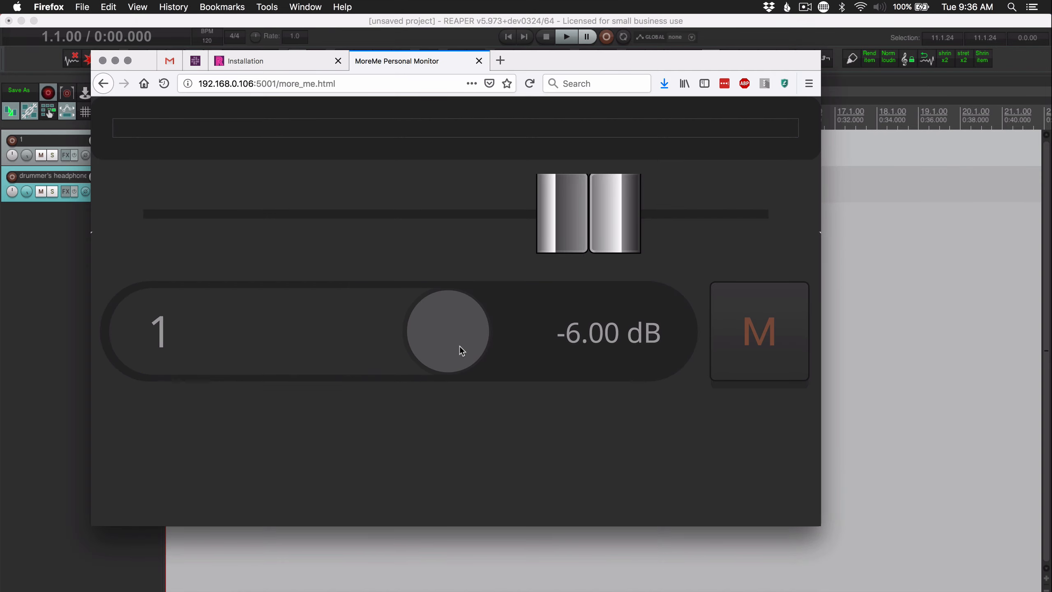
{"action": "left_click", "coordinate": [445, 129]}
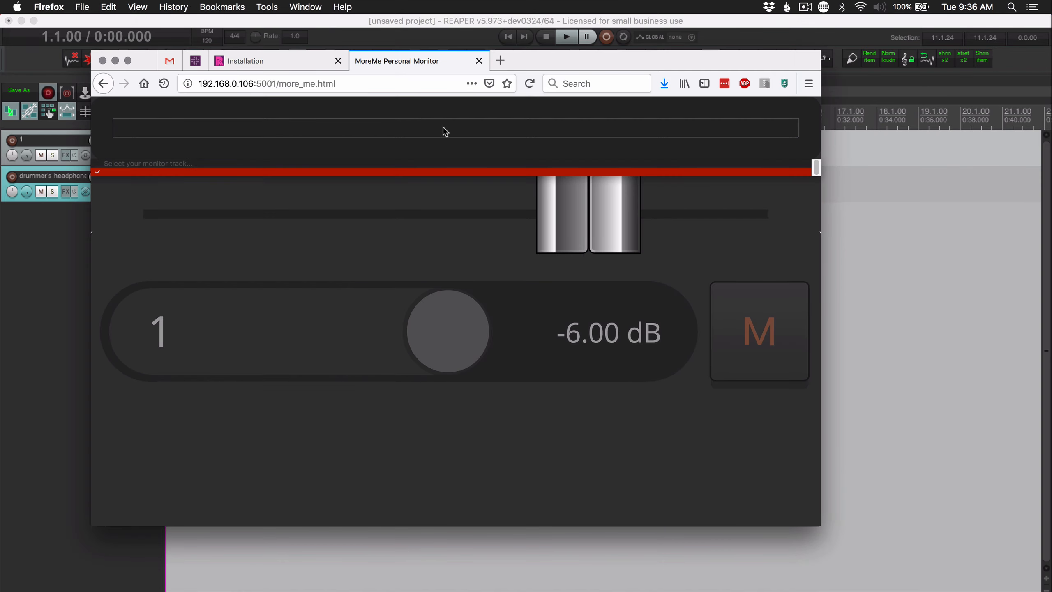
{"action": "left_click", "coordinate": [200, 171]}
{"action": "left_click", "coordinate": [530, 83]}
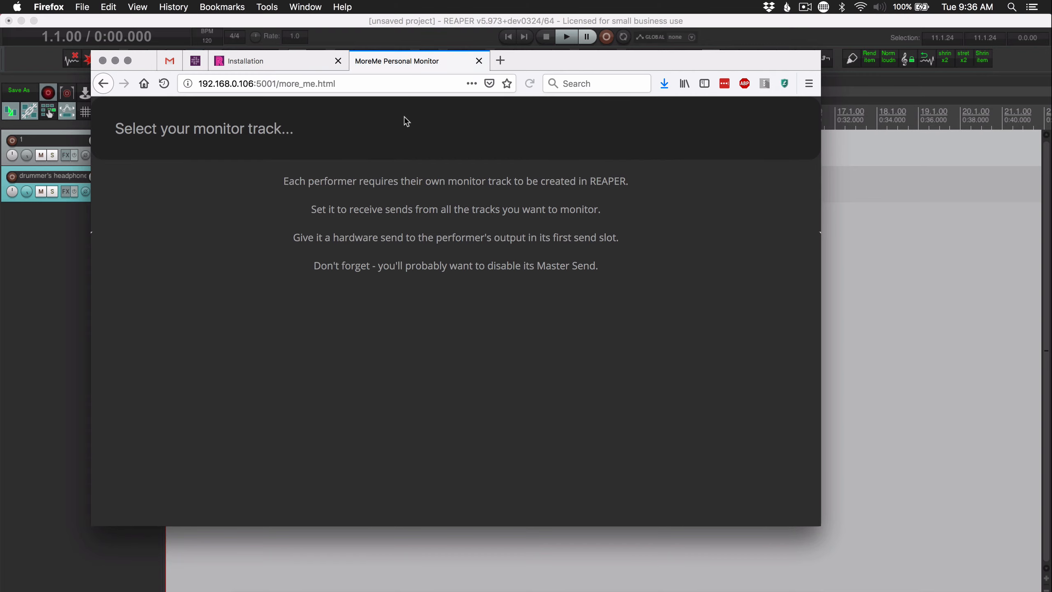
{"action": "left_click", "coordinate": [205, 130]}
{"action": "left_click", "coordinate": [175, 108]}
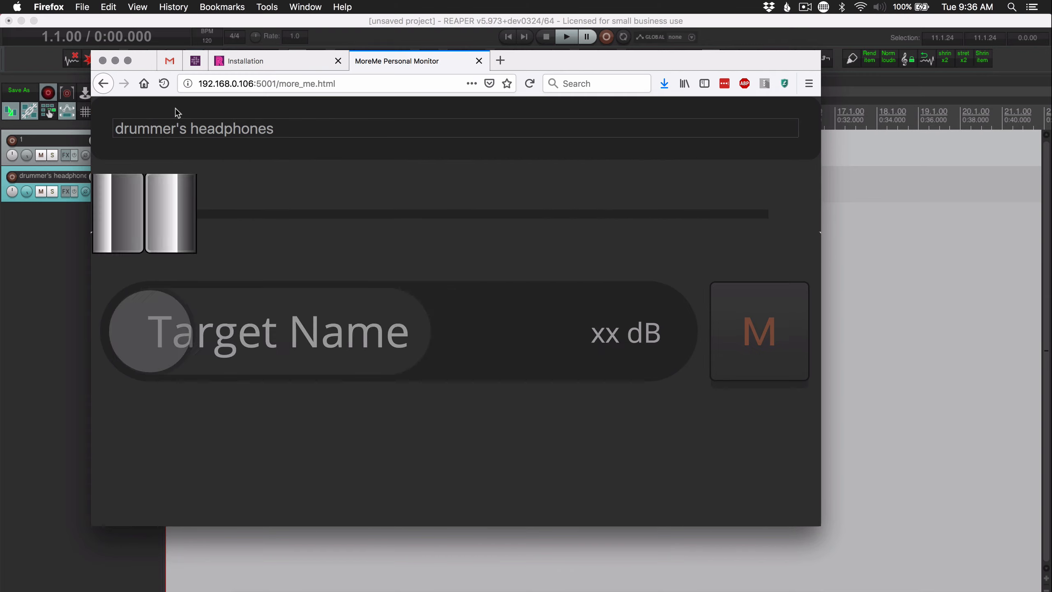
Switch to REAPER, move track 2's routing window clear of the MoreMe page and confirm the Preferences
{"action": "key", "text": "super+Tab"}
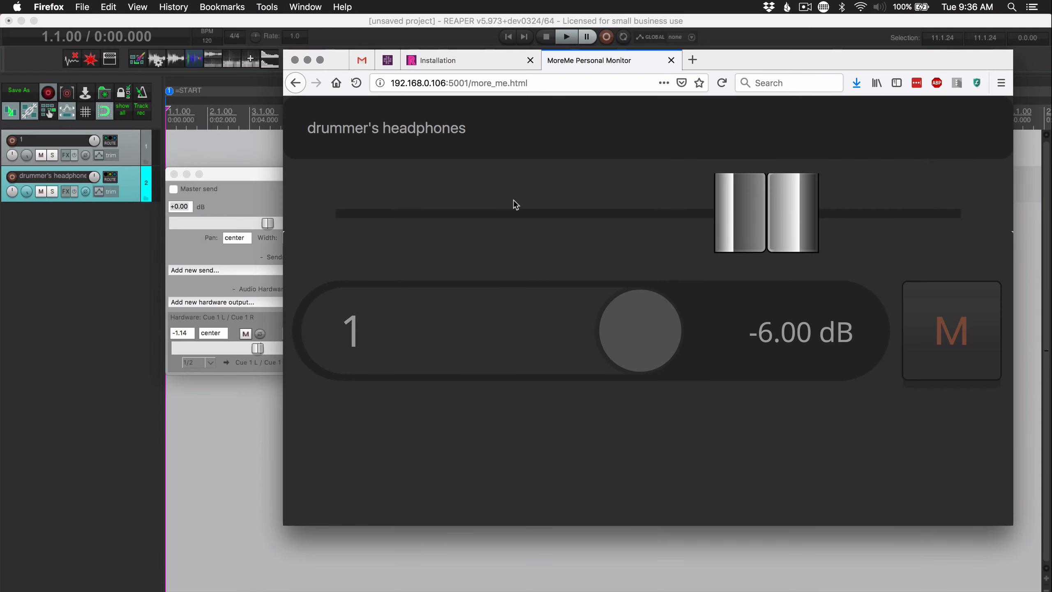
{"action": "left_click_drag", "start_coordinate": [239, 170], "coordinate": [72, 208]}
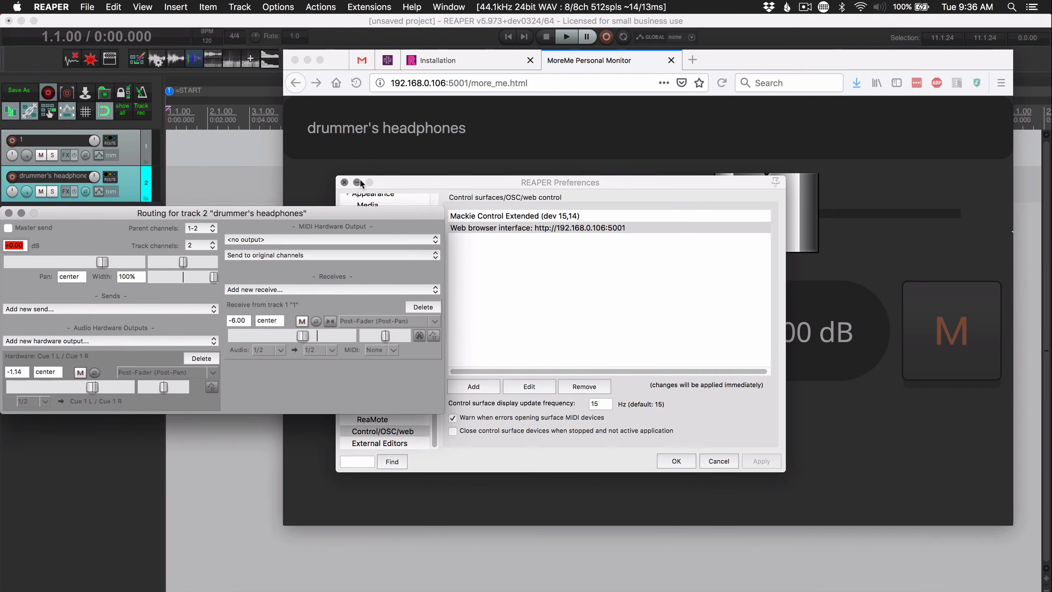
{"action": "left_click", "coordinate": [676, 461]}
In the MoreMe page, lower the headphone output to about -6.70 dB and track 1's send to about -26.33 dB
{"action": "left_click", "coordinate": [815, 235]}
{"action": "left_click_drag", "start_coordinate": [814, 235], "coordinate": [703, 203]}
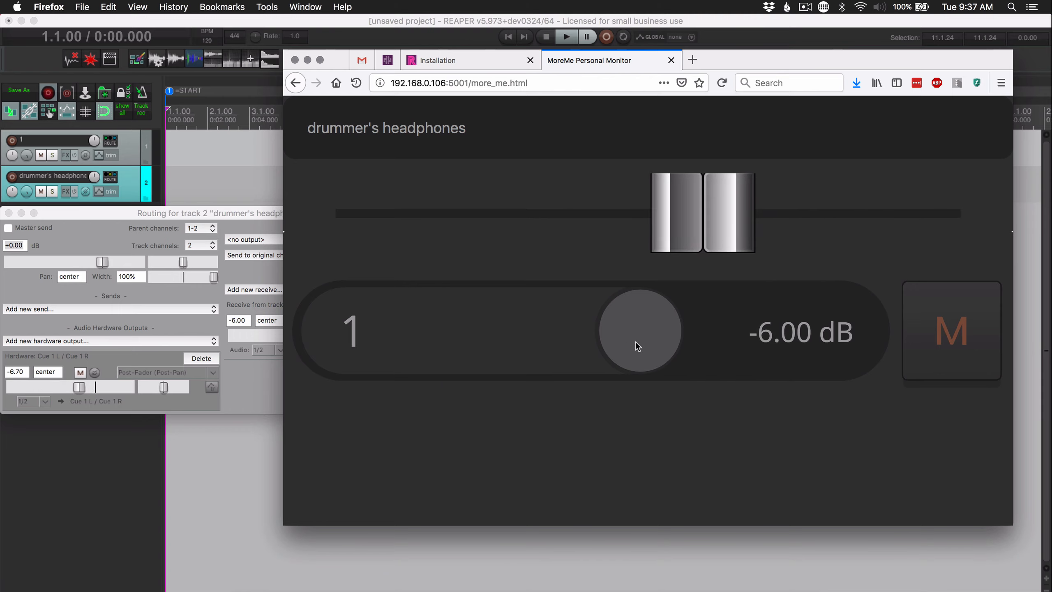
{"action": "left_click_drag", "start_coordinate": [638, 345], "coordinate": [411, 313]}
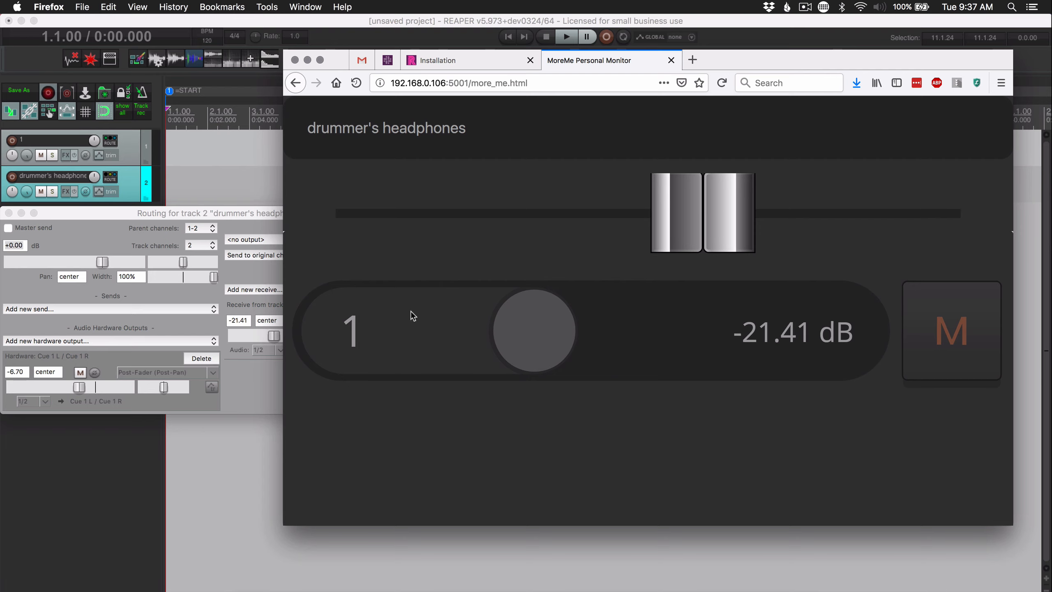
{"action": "left_click", "coordinate": [237, 212]}
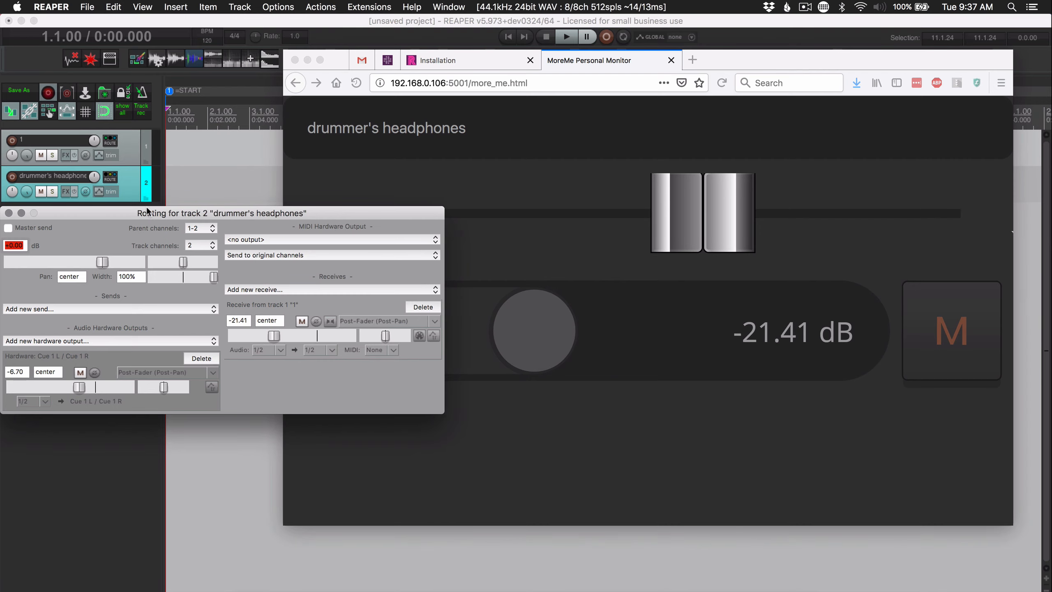
{"action": "left_click", "coordinate": [570, 328]}
{"action": "left_click_drag", "start_coordinate": [576, 334], "coordinate": [489, 411]}
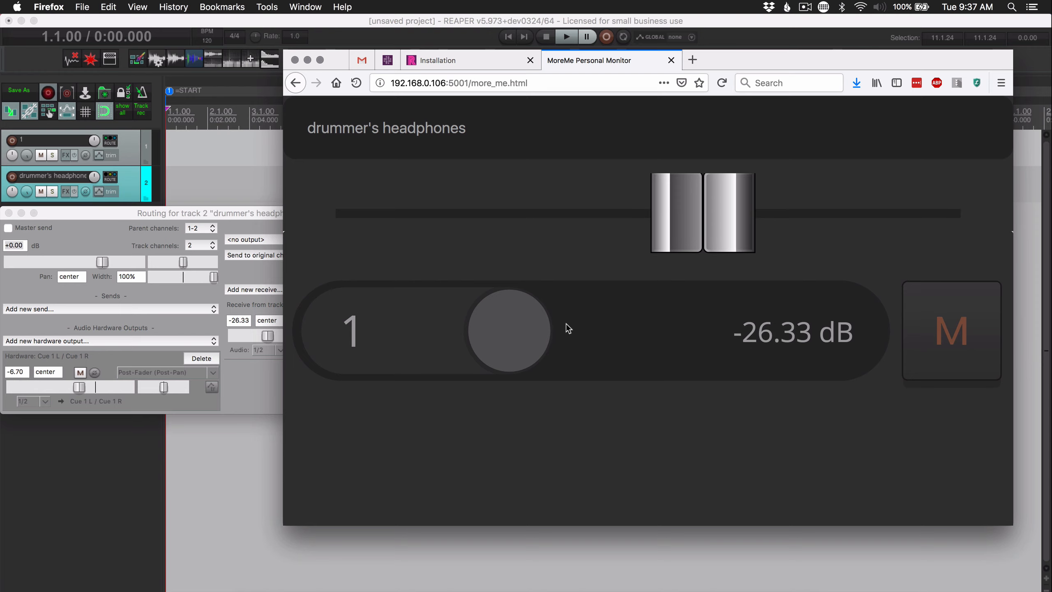
Replace more_me.html with actions.html in the page address and load the actions interface
{"action": "left_click_drag", "start_coordinate": [727, 65], "coordinate": [661, 69]}
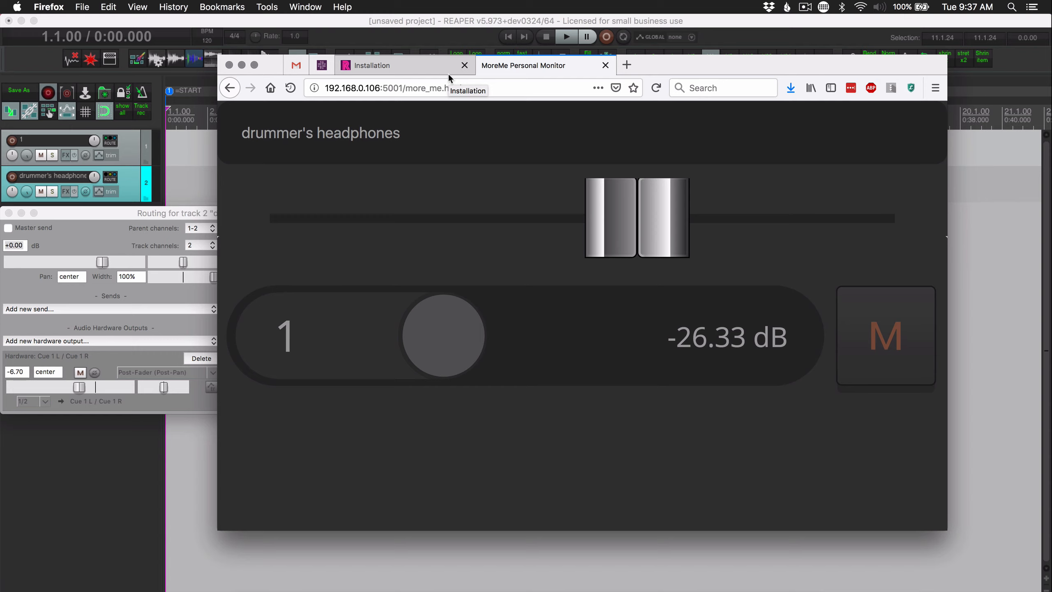
{"action": "left_click_drag", "start_coordinate": [405, 88], "coordinate": [516, 93]}
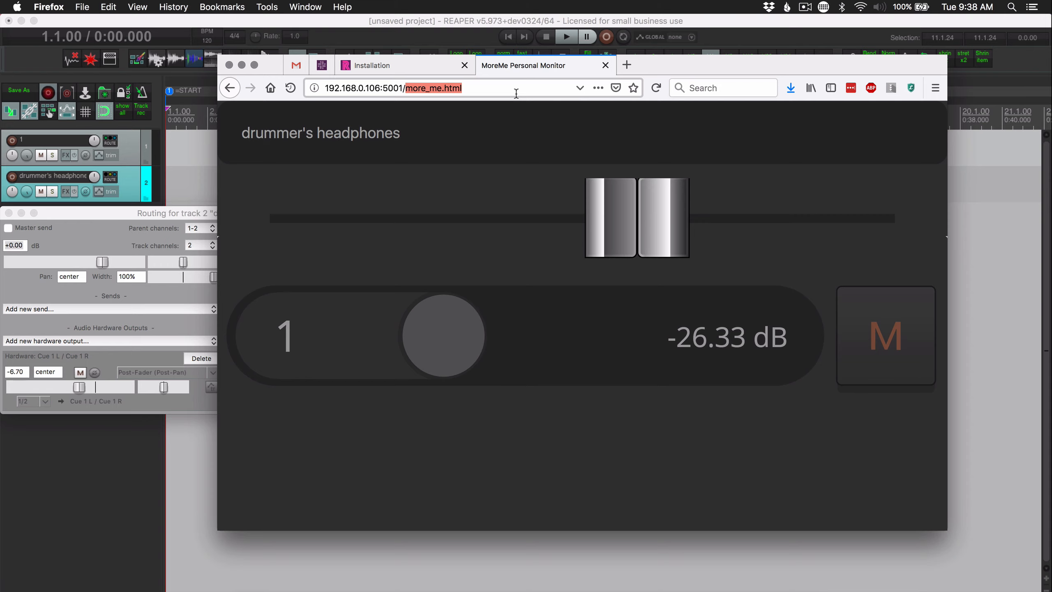
{"action": "type", "text": "action"}
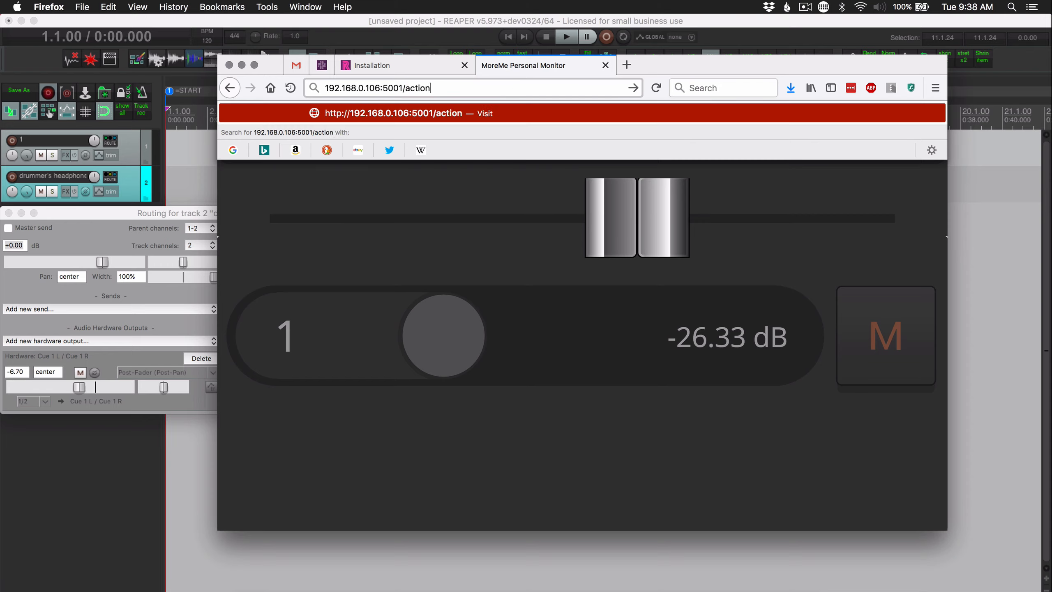
{"action": "type", "text": "s.html"}
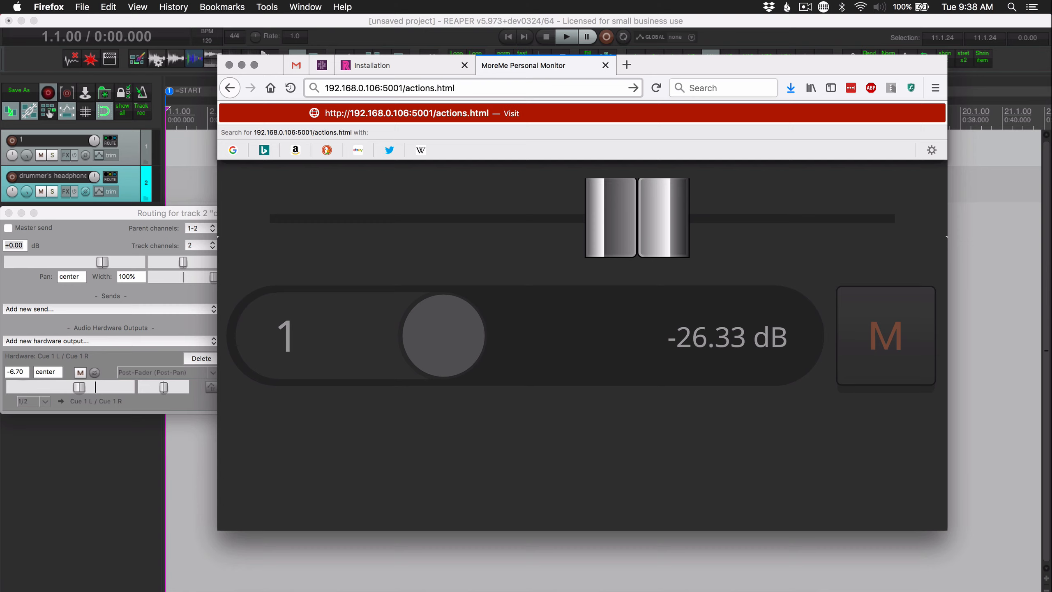
{"action": "key", "text": "Return"}
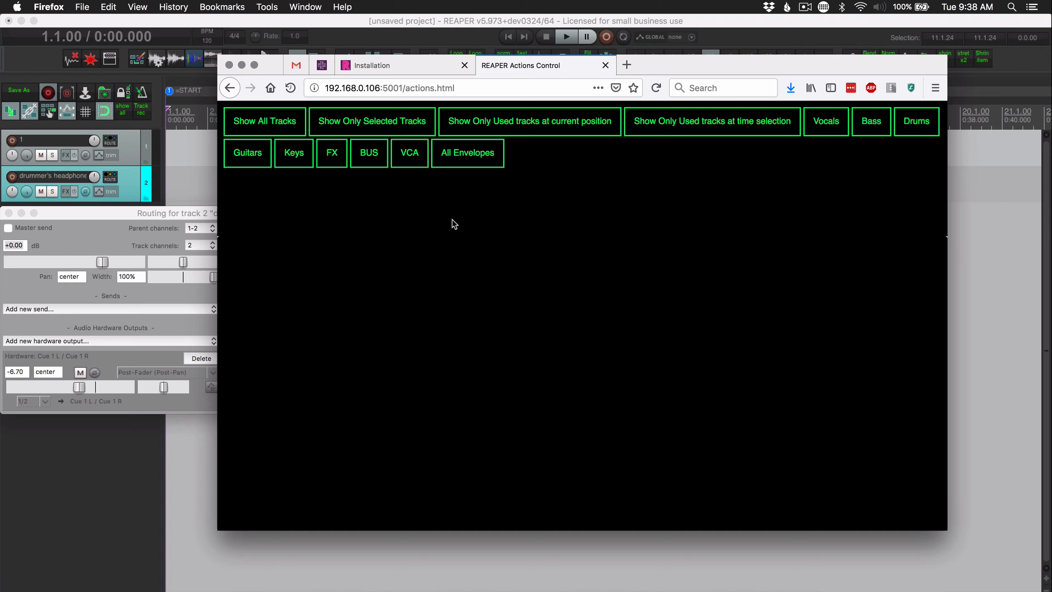
Test the remote track visibility actions with Show All Tracks and Drums
{"action": "left_click", "coordinate": [281, 121]}
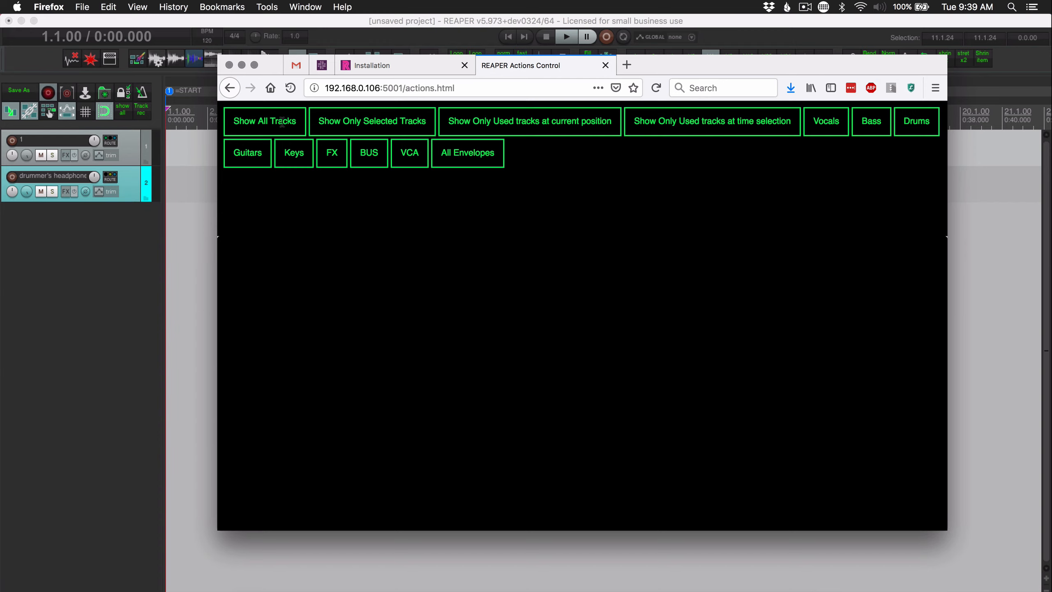
{"action": "left_click", "coordinate": [267, 122]}
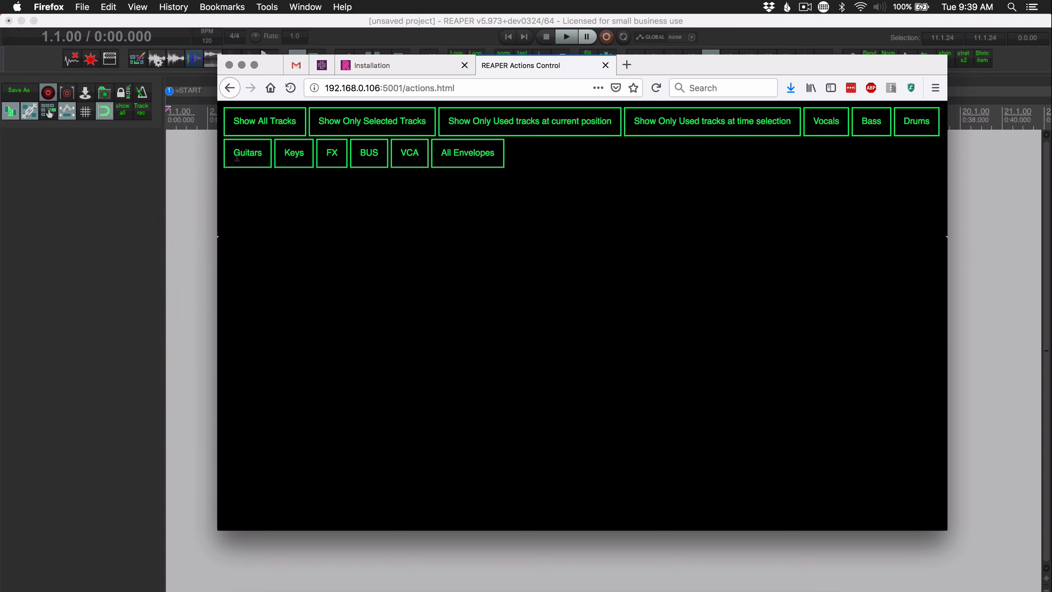
{"action": "left_click", "coordinate": [267, 122]}
{"action": "left_click", "coordinate": [918, 125]}
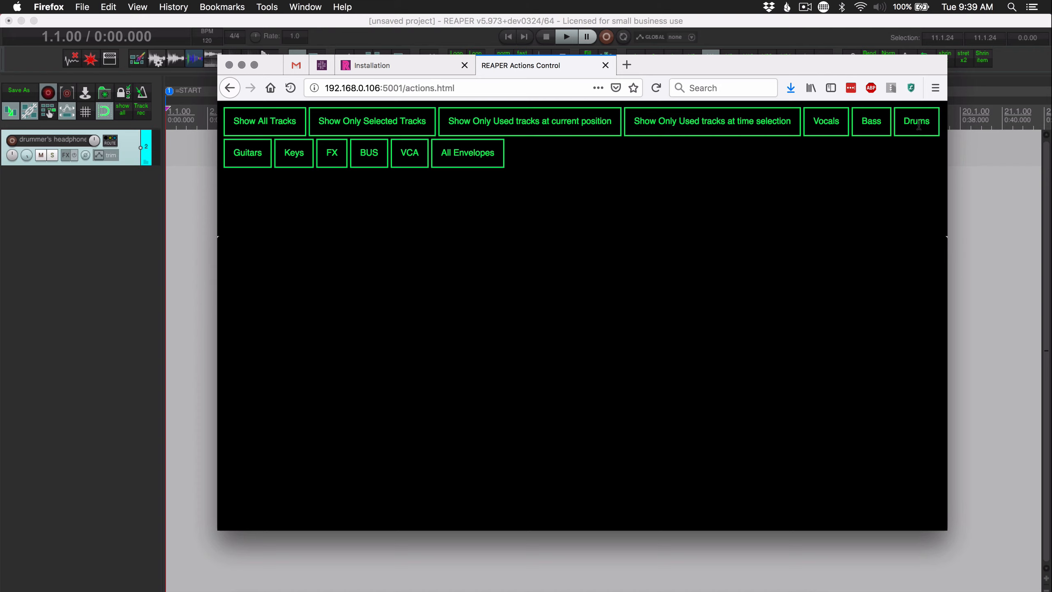